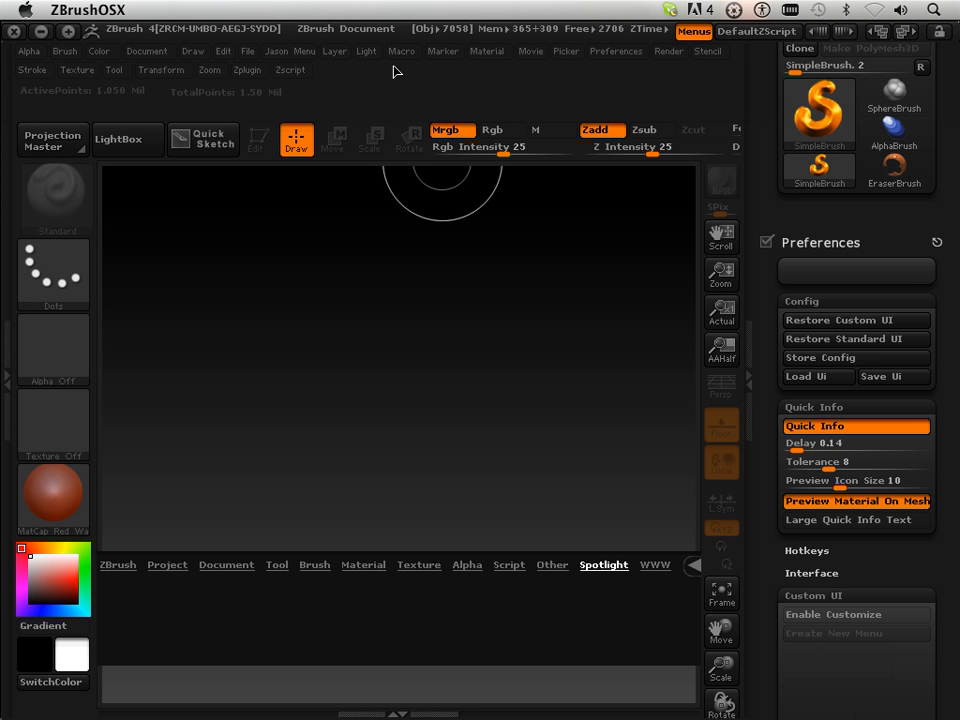
- Begin recording a new macro, agreeing to initialize ZBrush first
click(340, 51)
mouse_move(401, 51)
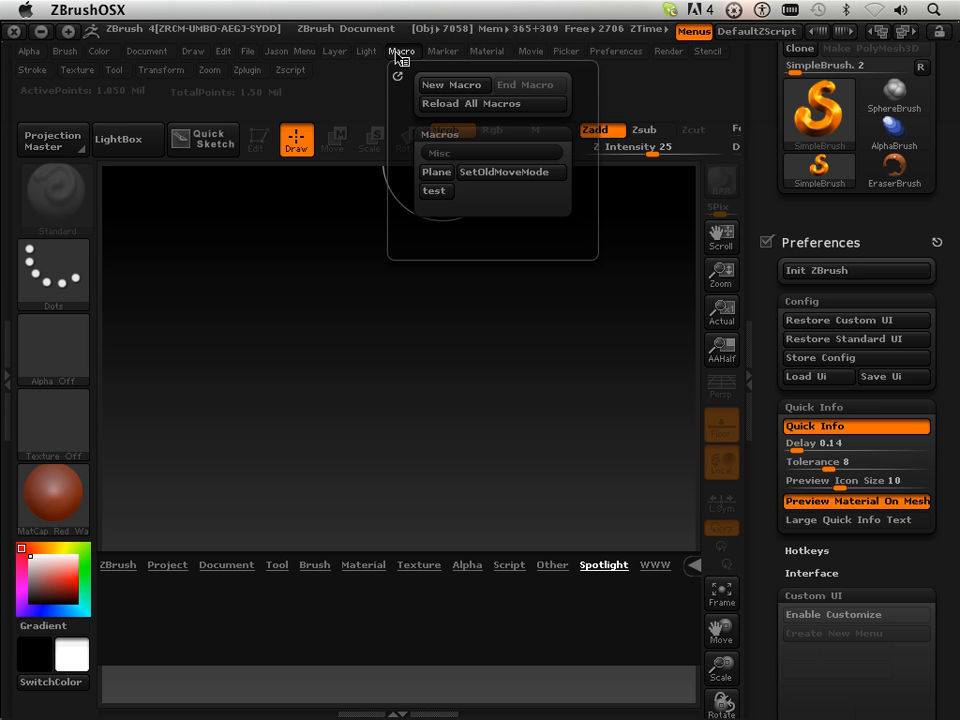
click(435, 86)
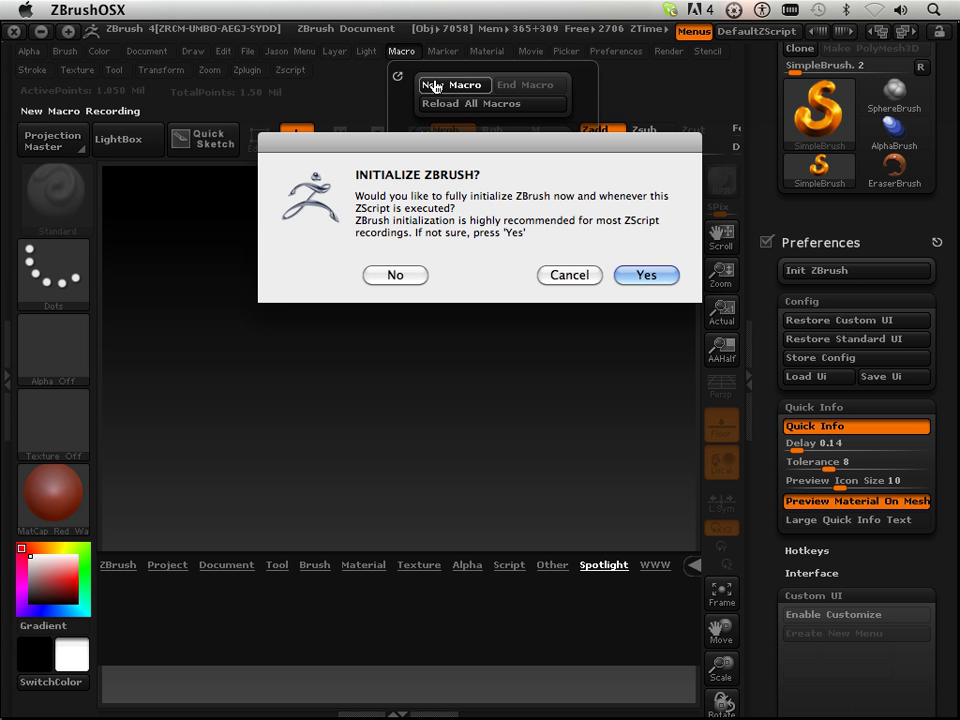
click(647, 276)
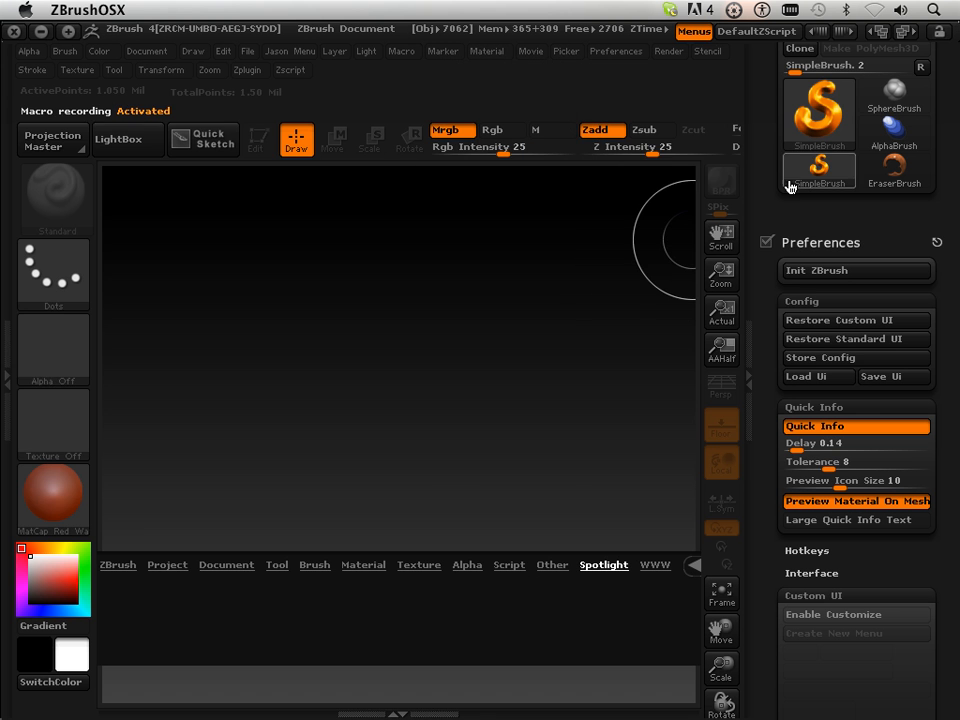
- Select the Cube3D primitive, draw it in the centre of the canvas and enter Edit mode
click(816, 147)
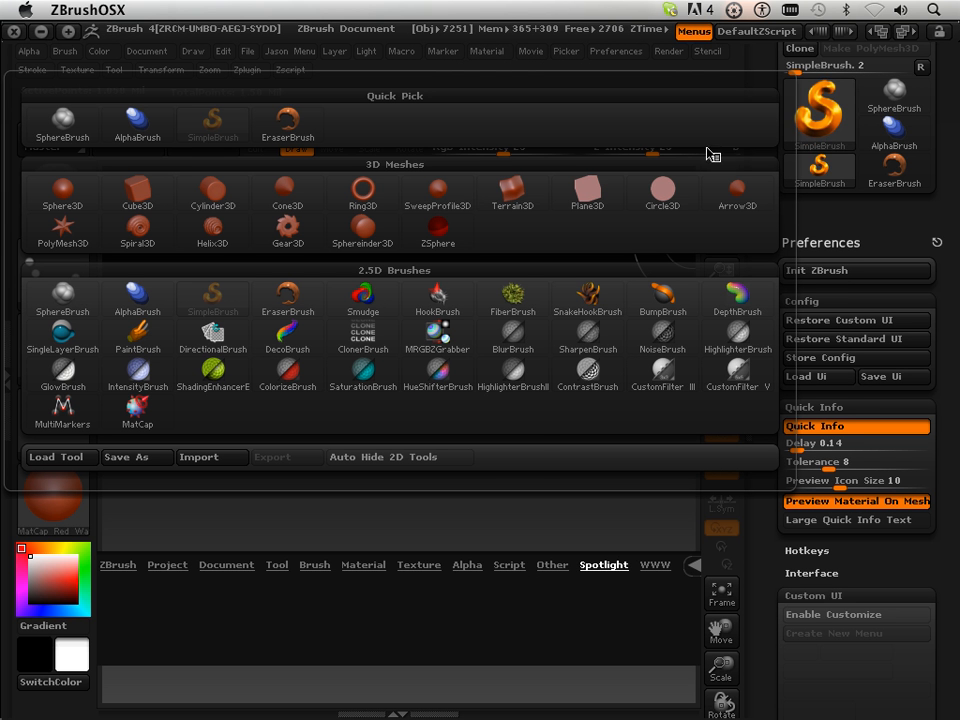
mouse_move(137, 192)
click(155, 203)
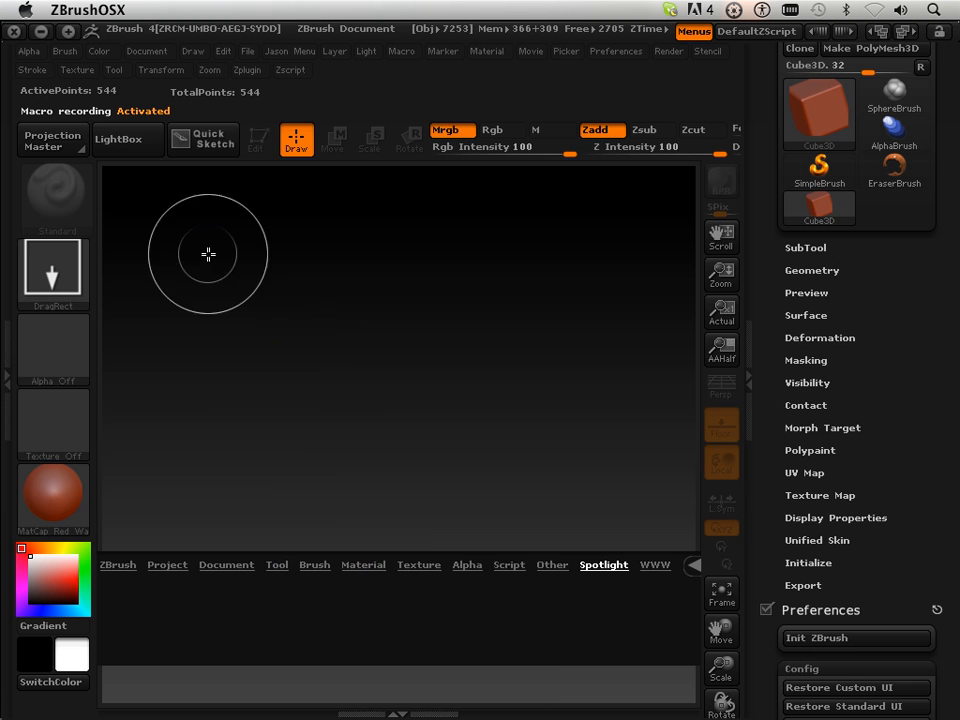
drag(381, 358, 377, 493)
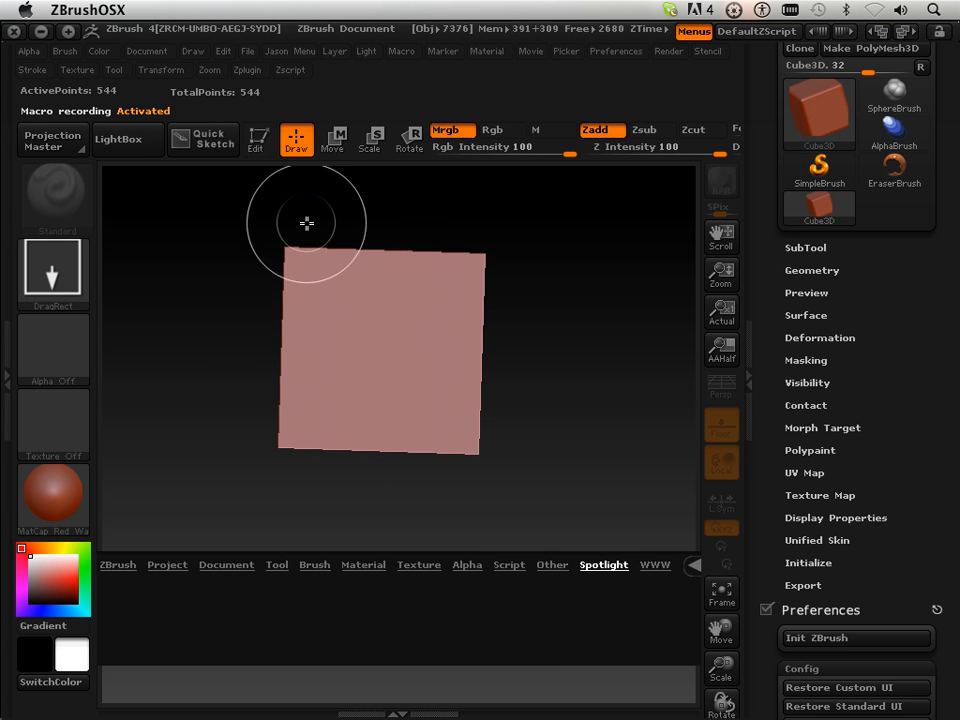
click(257, 140)
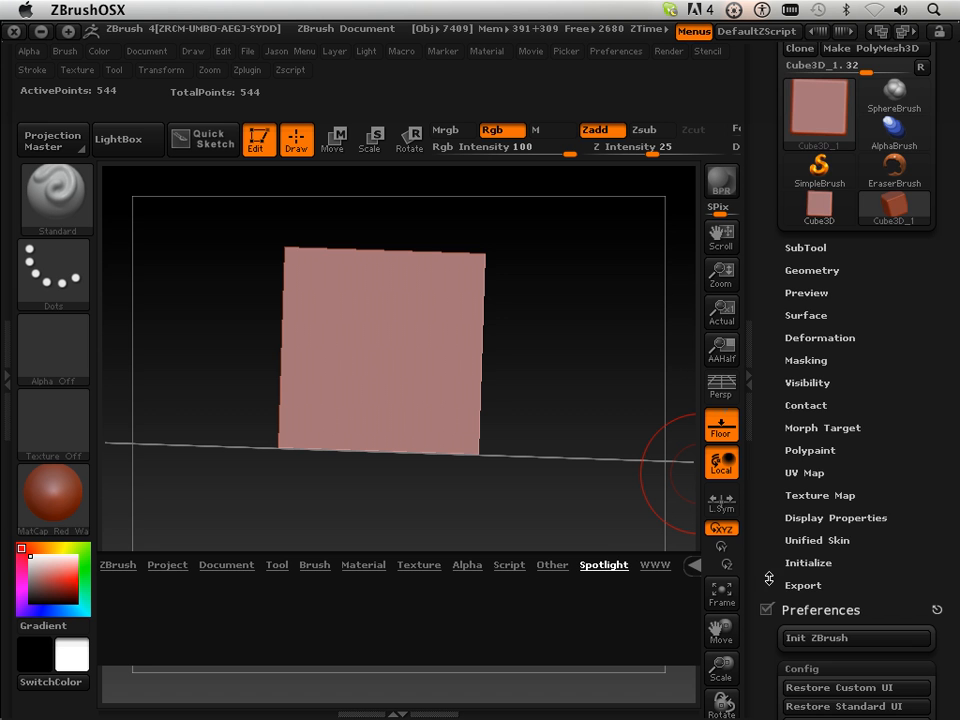
mouse_move(767, 578)
mouse_down()
mouse_move(761, 398)
mouse_move(752, 325)
mouse_move(740, 317)
mouse_move(740, 327)
mouse_up()
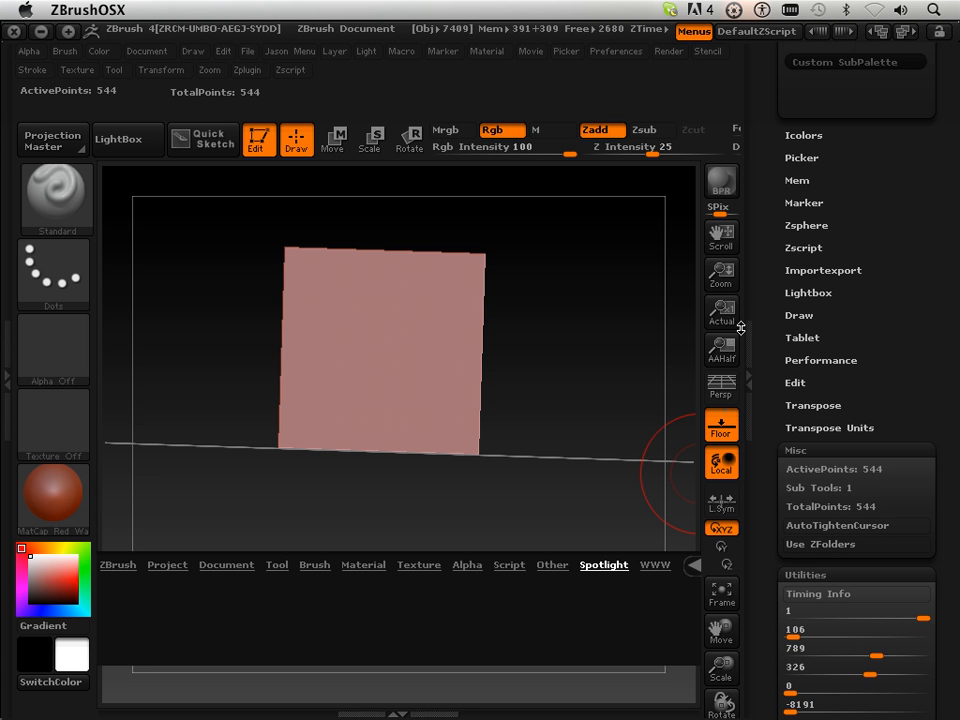
- Convert the Cube3D primitive into a PolyMesh3D tool
drag(740, 327, 763, 673)
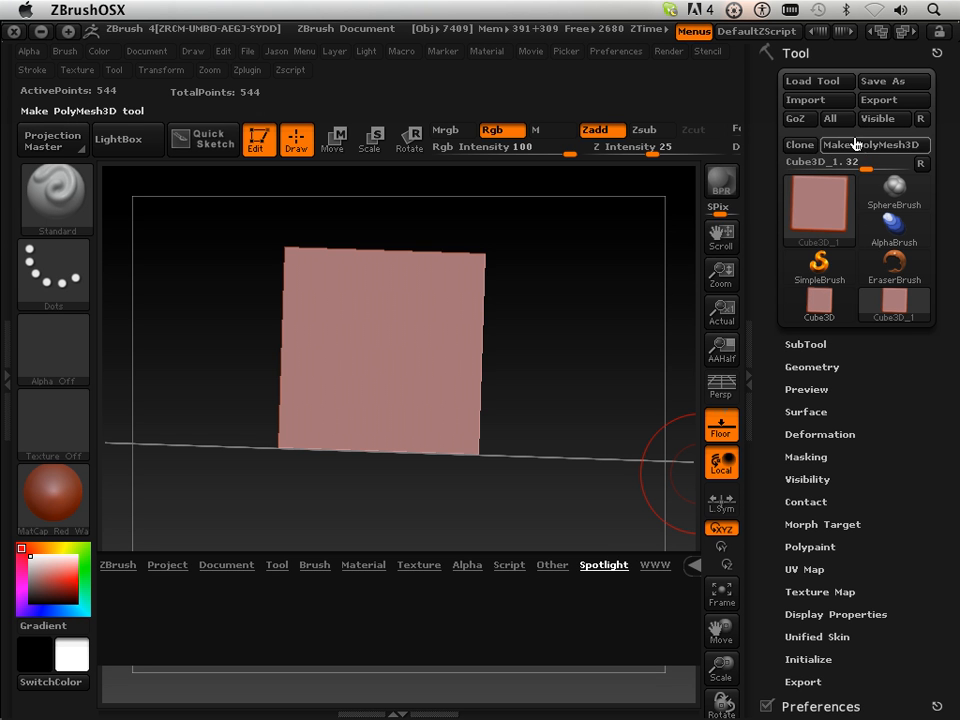
click(853, 145)
mouse_move(769, 497)
mouse_down()
mouse_move(777, 237)
mouse_move(769, 212)
mouse_move(761, 308)
mouse_up()
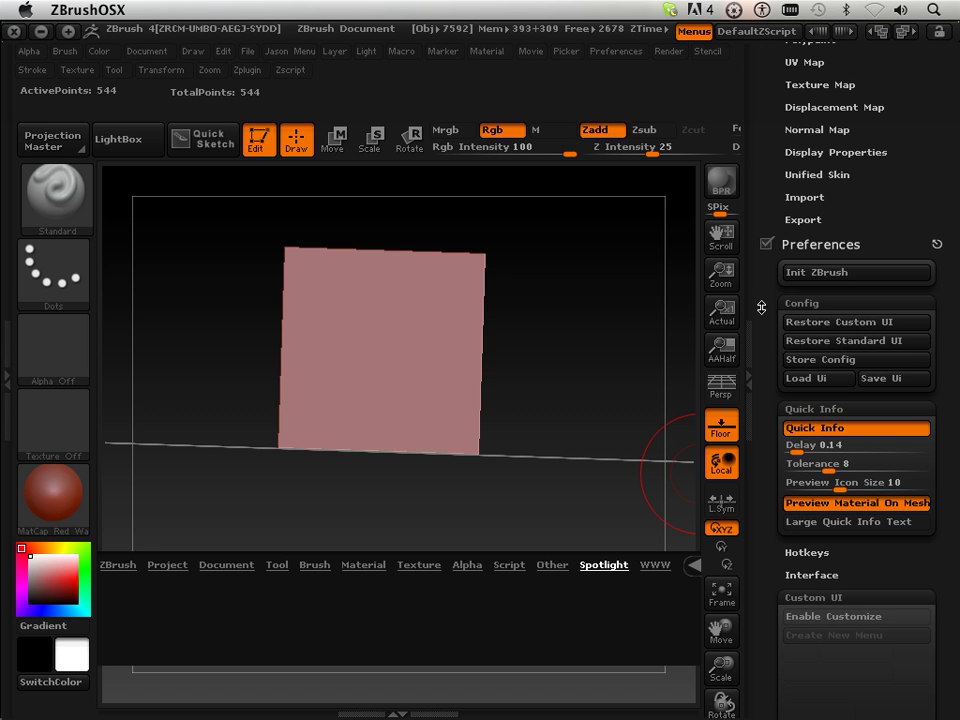
- Make a unified skin of the cube at resolution 8 with smoothing 0
click(791, 176)
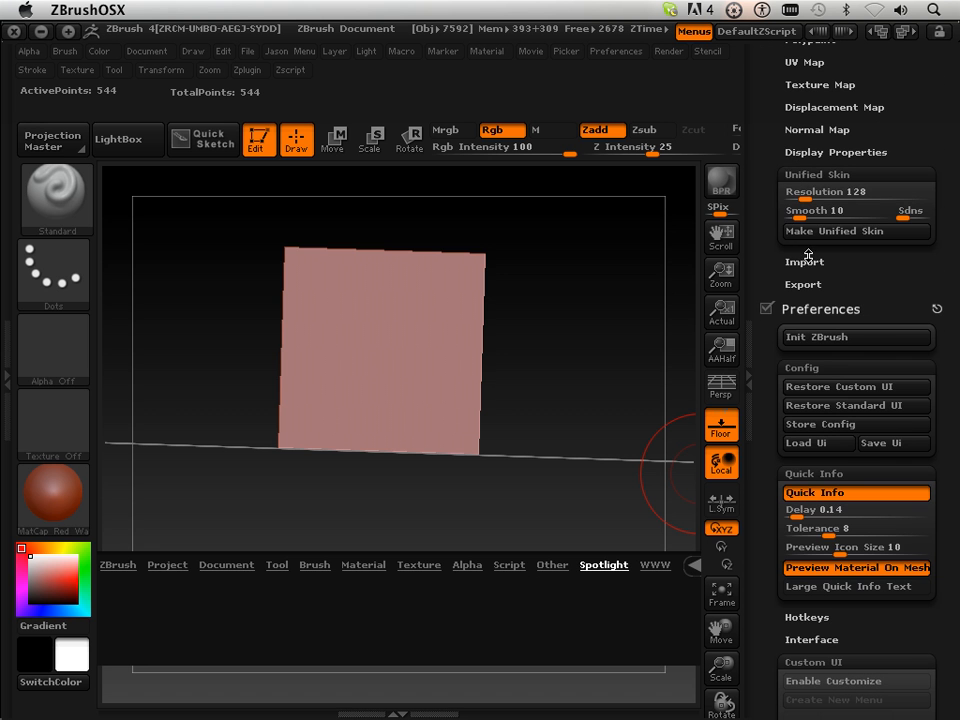
mouse_move(797, 191)
mouse_down()
mouse_move(786, 191)
mouse_move(792, 219)
mouse_up()
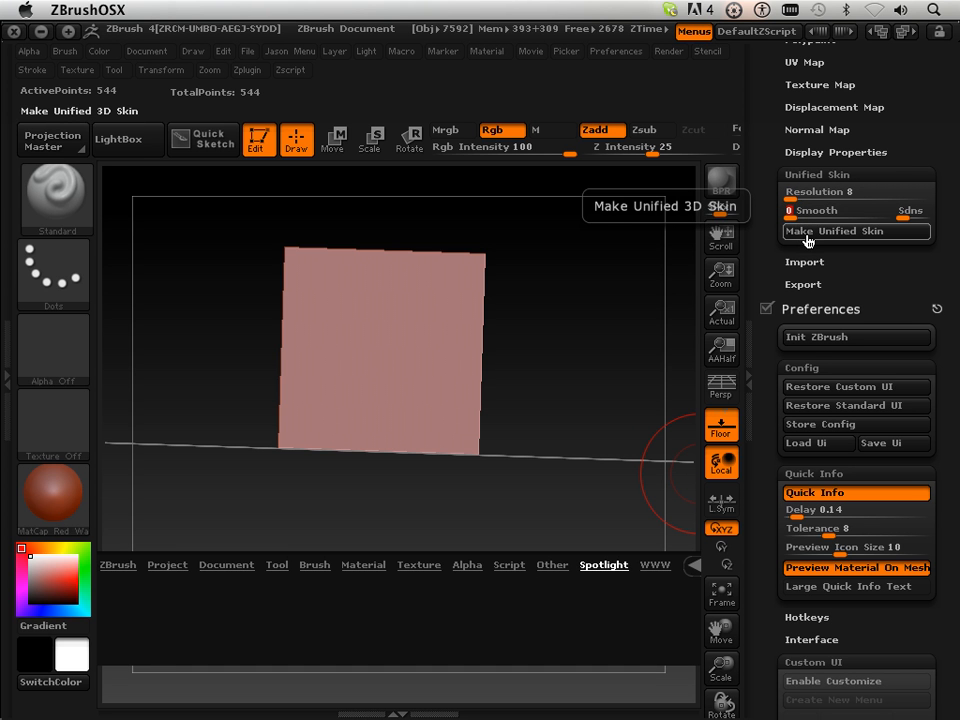
click(807, 236)
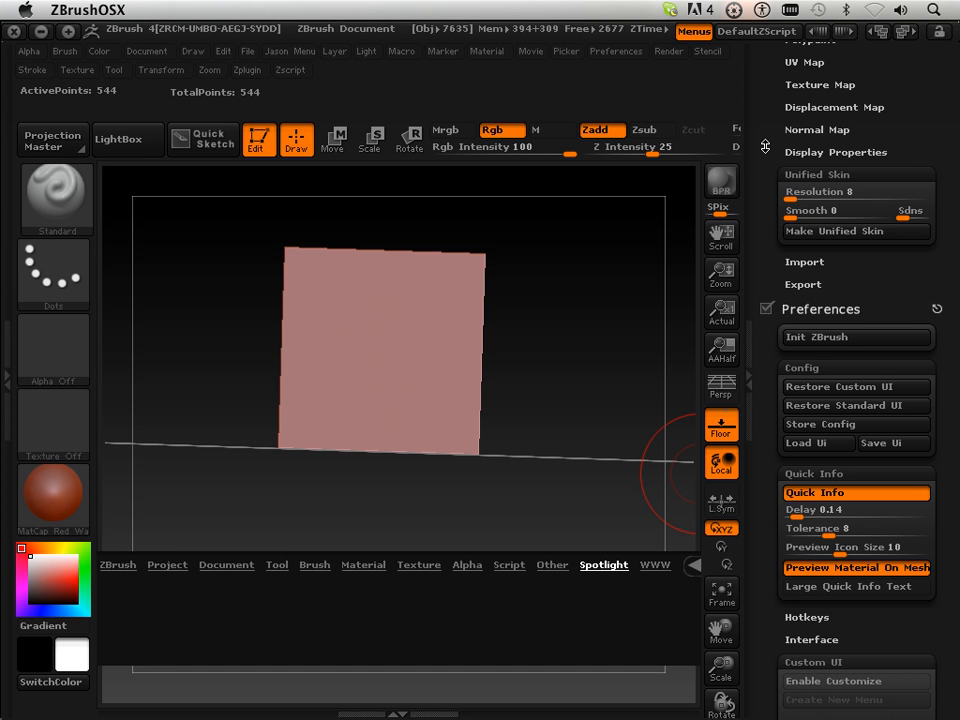
drag(765, 143, 777, 333)
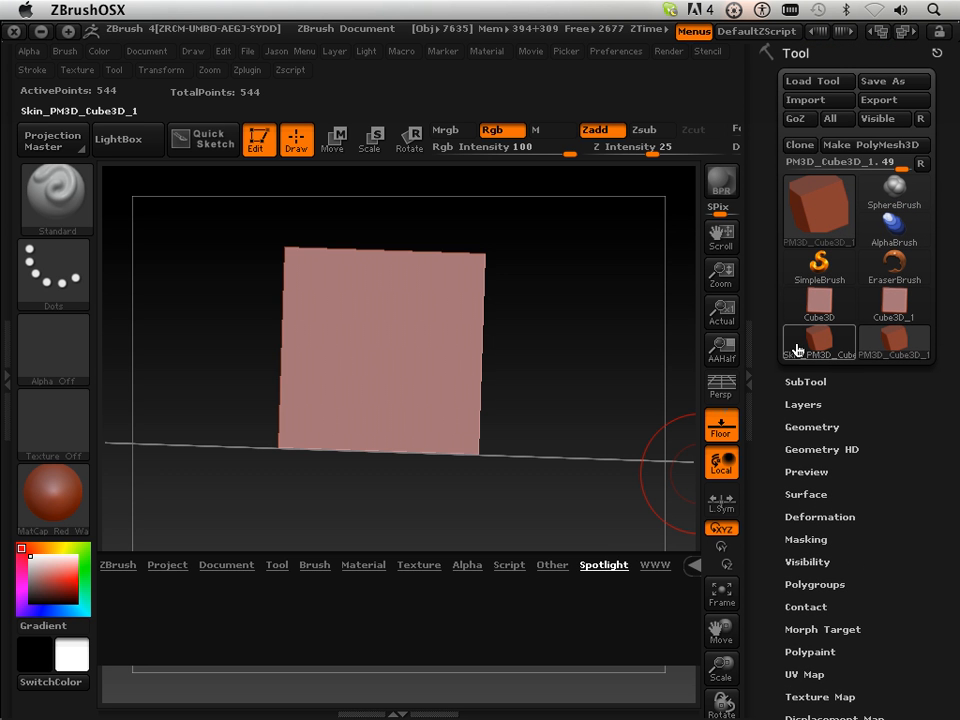
mouse_move(819, 342)
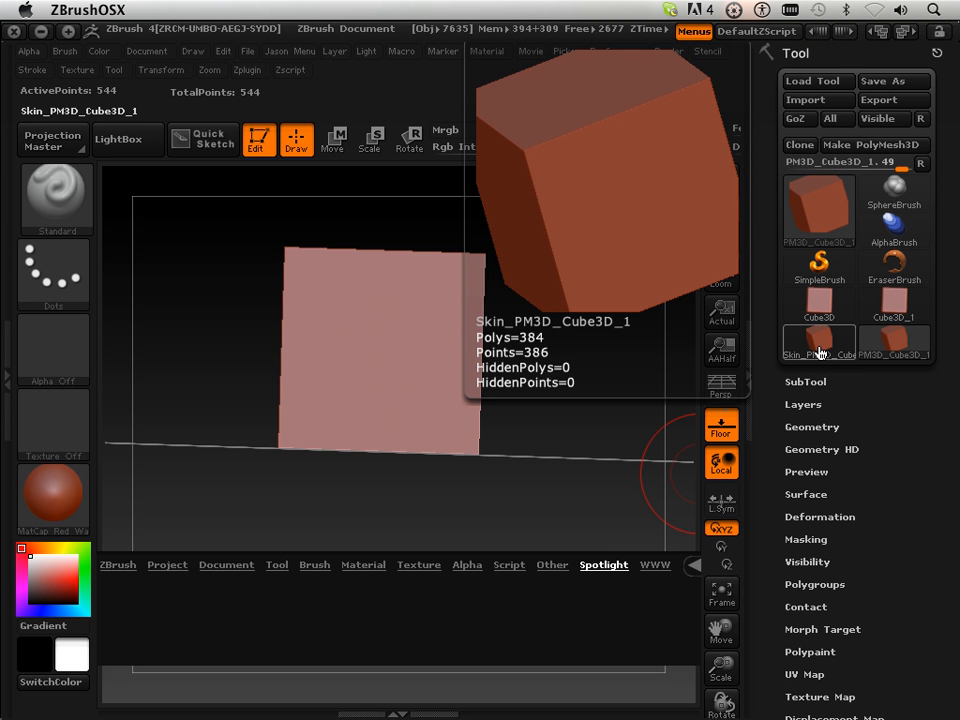
- Select Skin_PM3D_Cube3D_1 as the current tool and close the LightBox tray
click(819, 352)
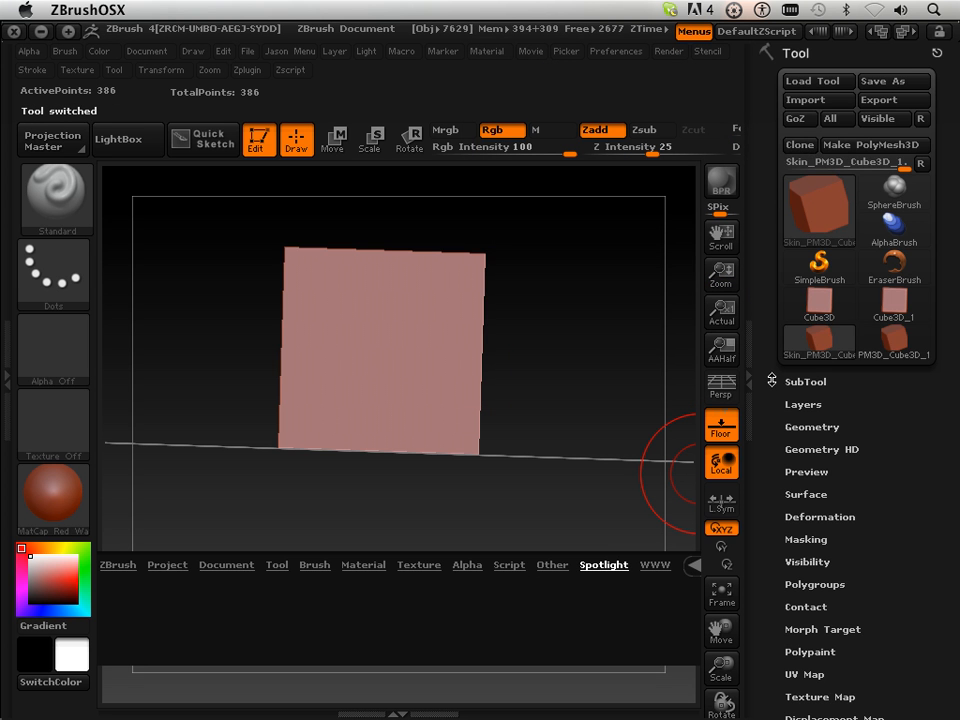
drag(767, 381, 764, 262)
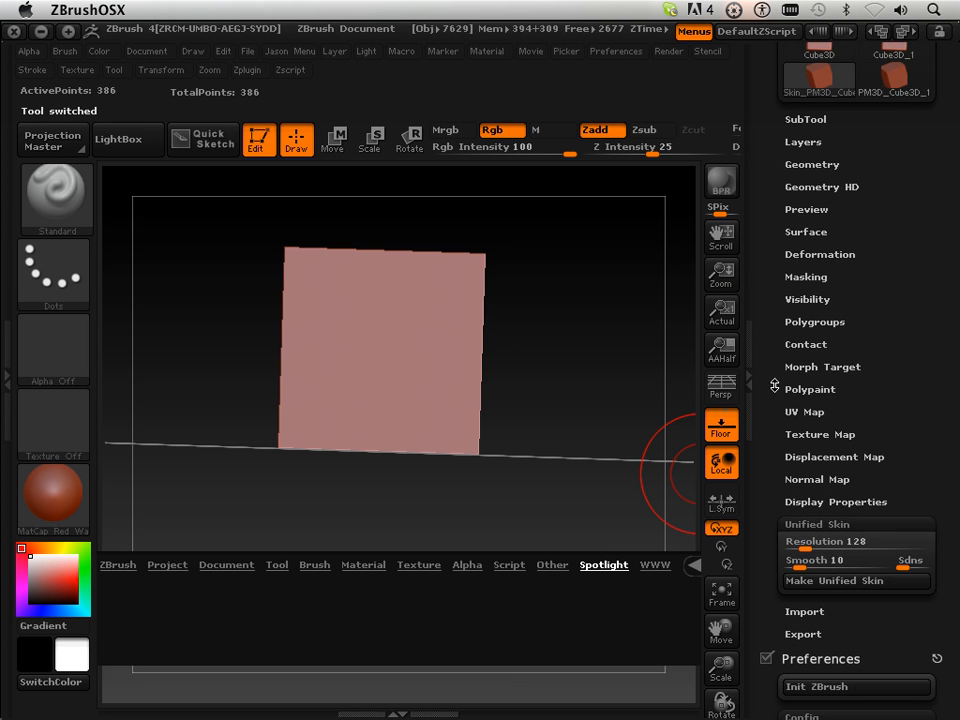
drag(762, 479, 762, 425)
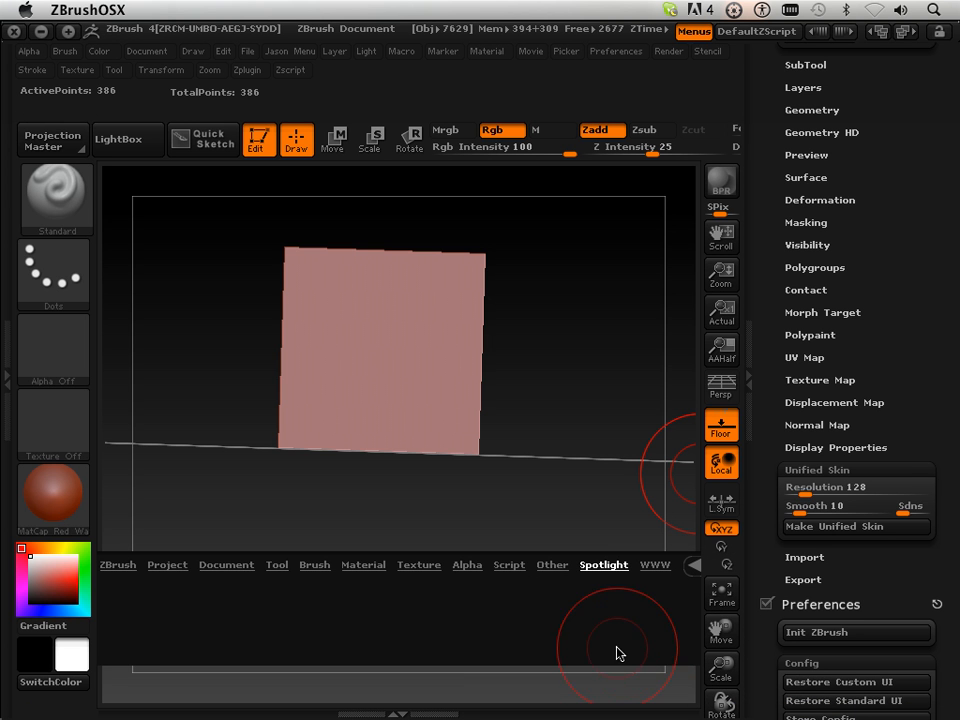
click(110, 137)
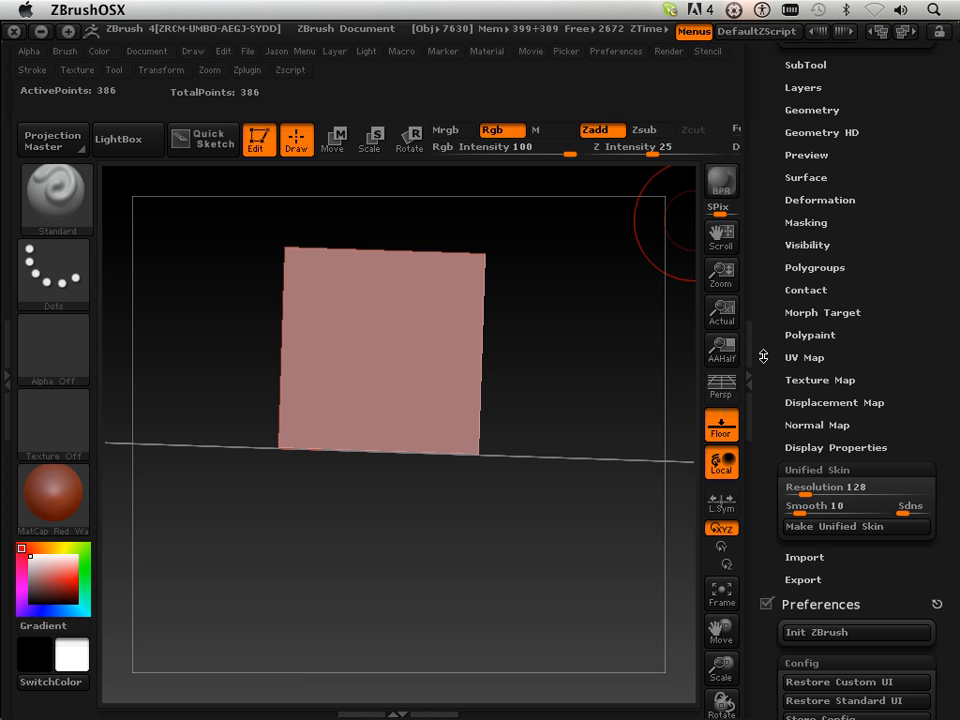
mouse_move(763, 357)
mouse_down()
mouse_move(773, 320)
mouse_move(760, 233)
mouse_up()
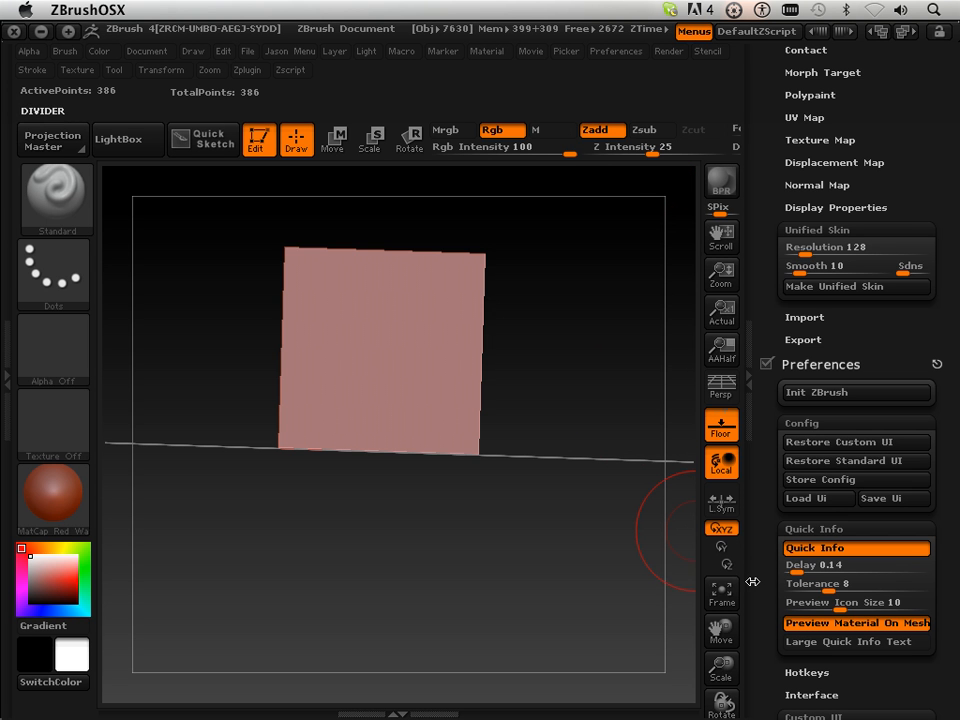
mouse_move(763, 590)
mouse_down()
mouse_move(768, 640)
mouse_move(780, 456)
mouse_up()
drag(775, 261, 778, 509)
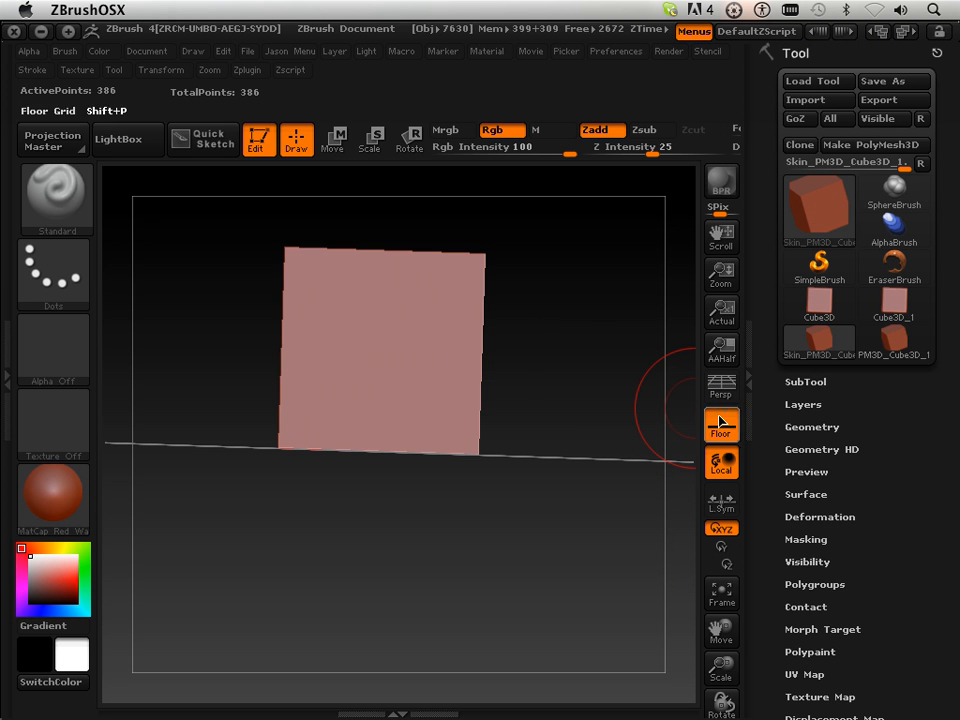
- In Geometry, reconstruct a lower subdivision level and delete the higher one, leaving an 8-point base
click(832, 428)
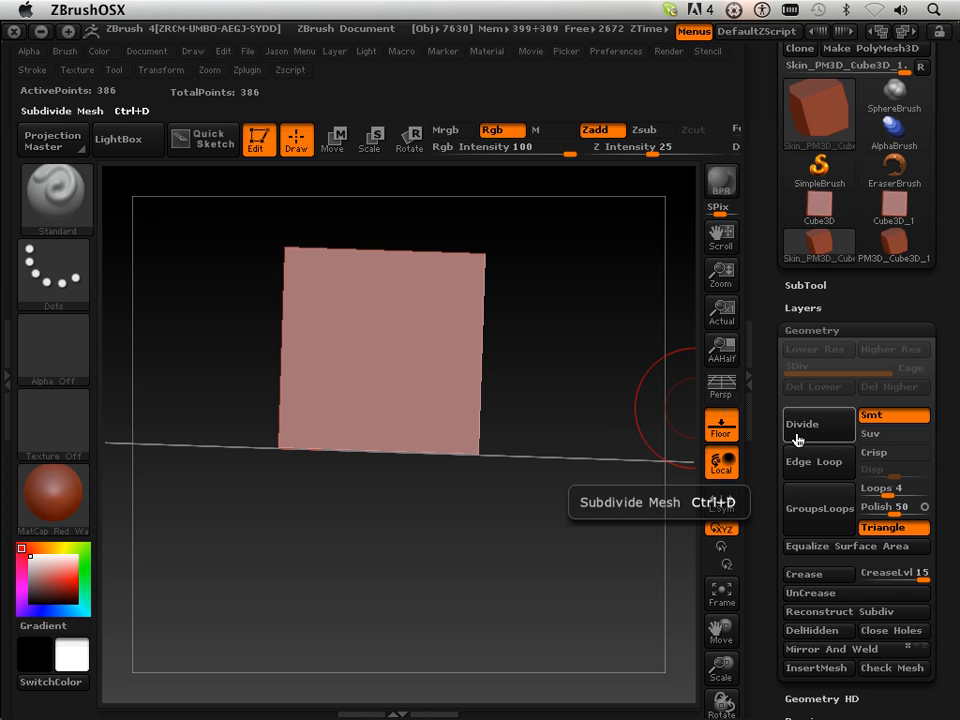
drag(773, 447, 771, 432)
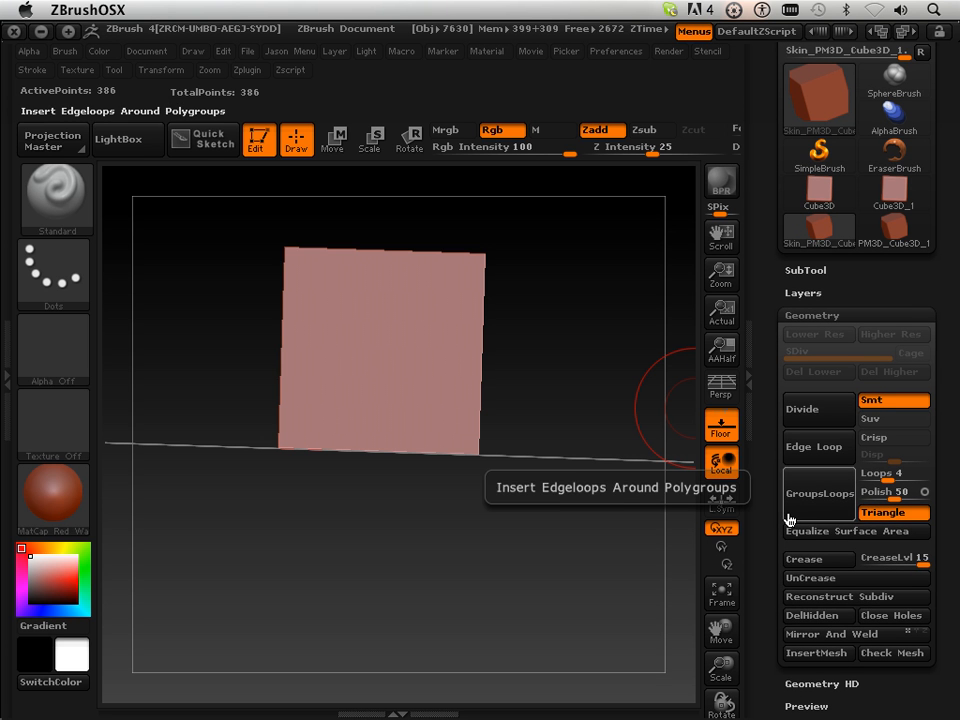
click(806, 597)
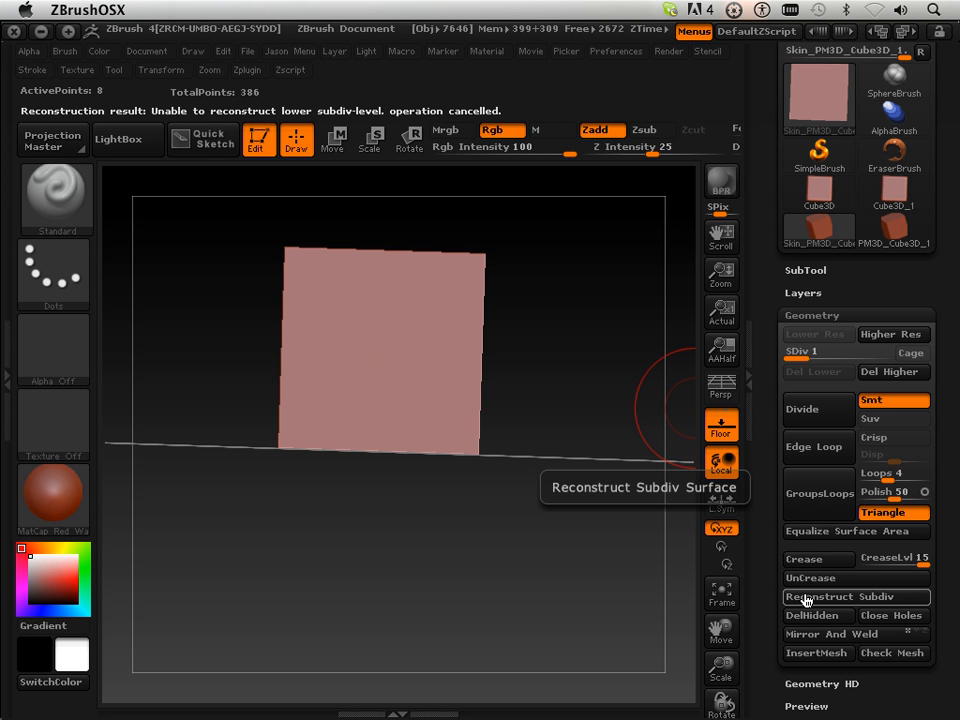
click(889, 373)
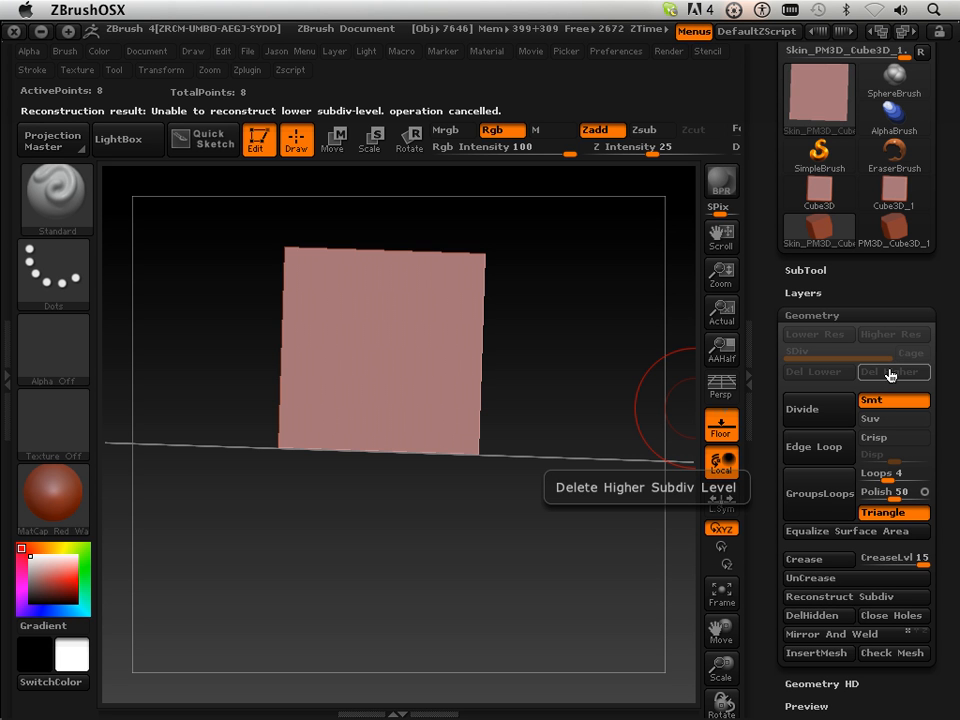
- Divide the base mesh up to SDiv 5, giving a smooth 1,538-point sphere
click(814, 409)
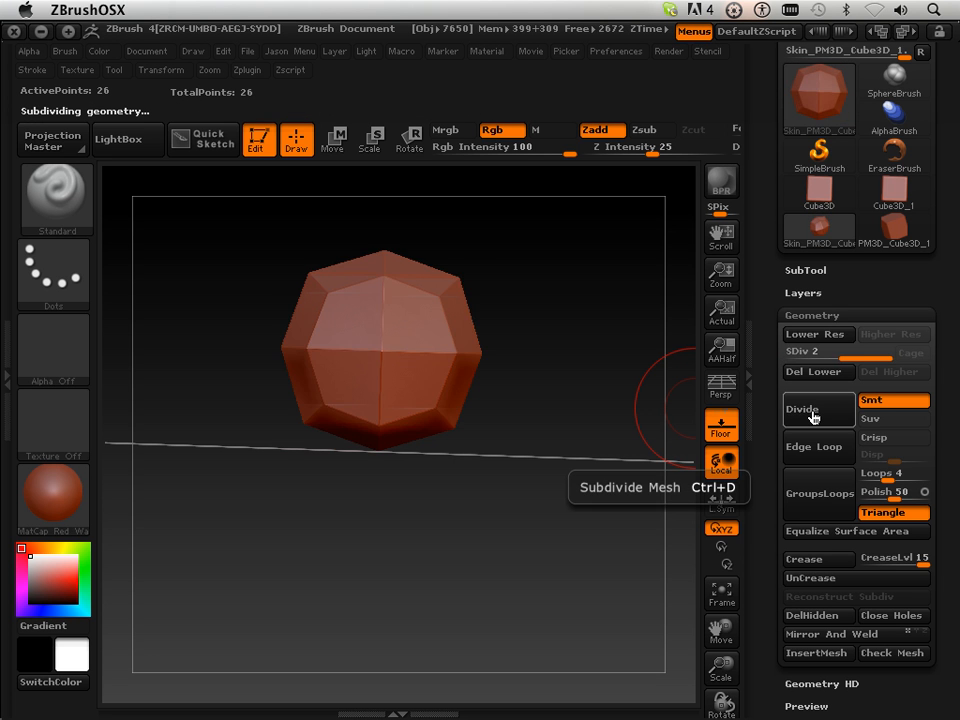
click(813, 416)
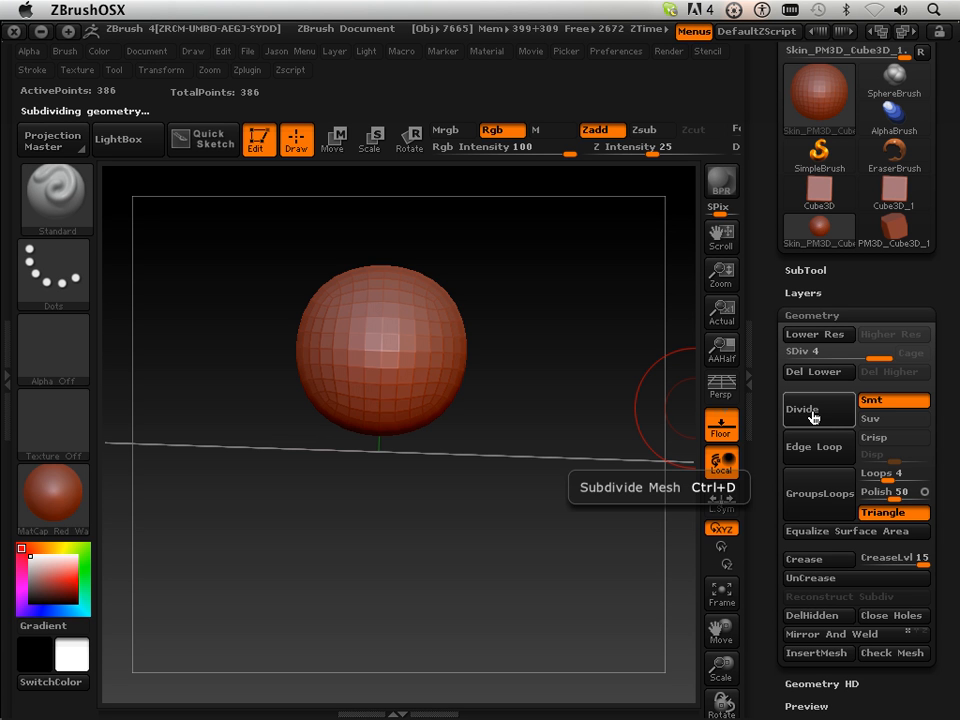
click(813, 411)
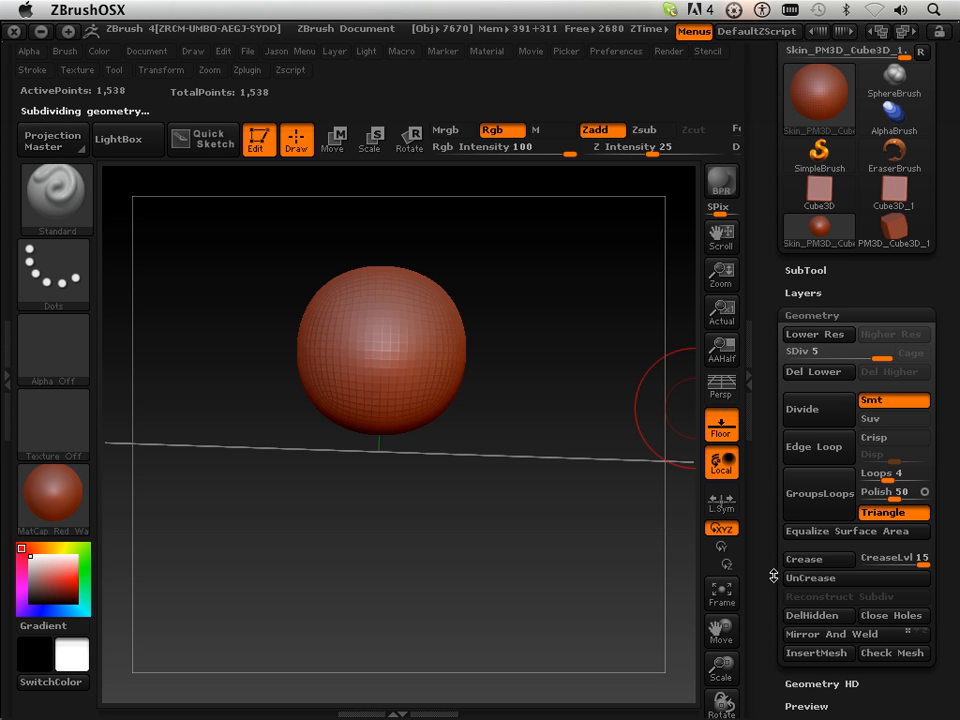
drag(772, 576, 773, 658)
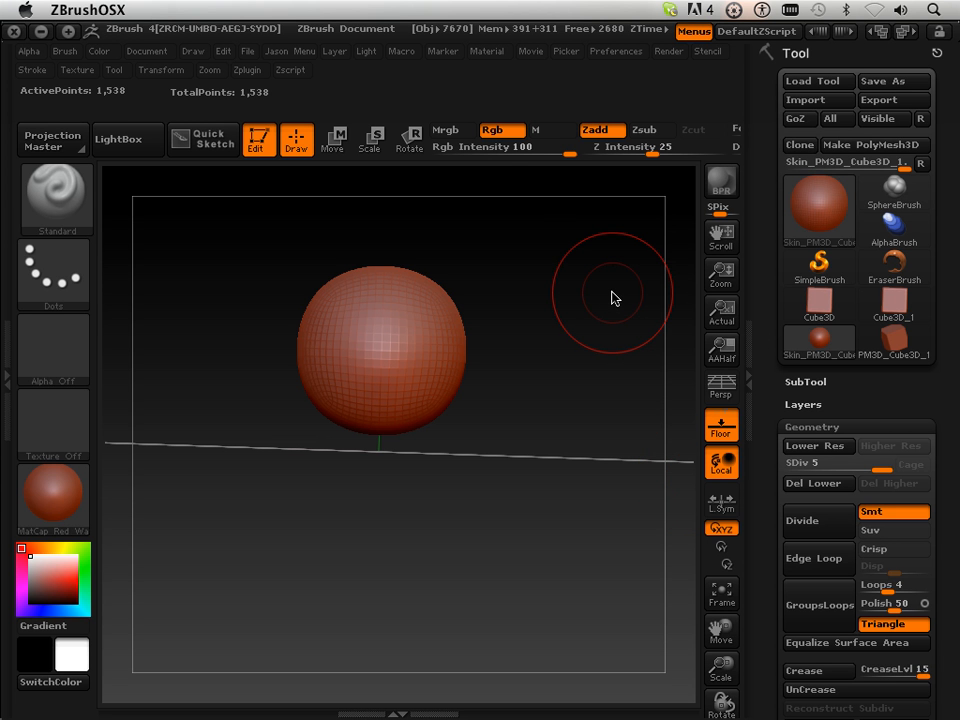
click(400, 55)
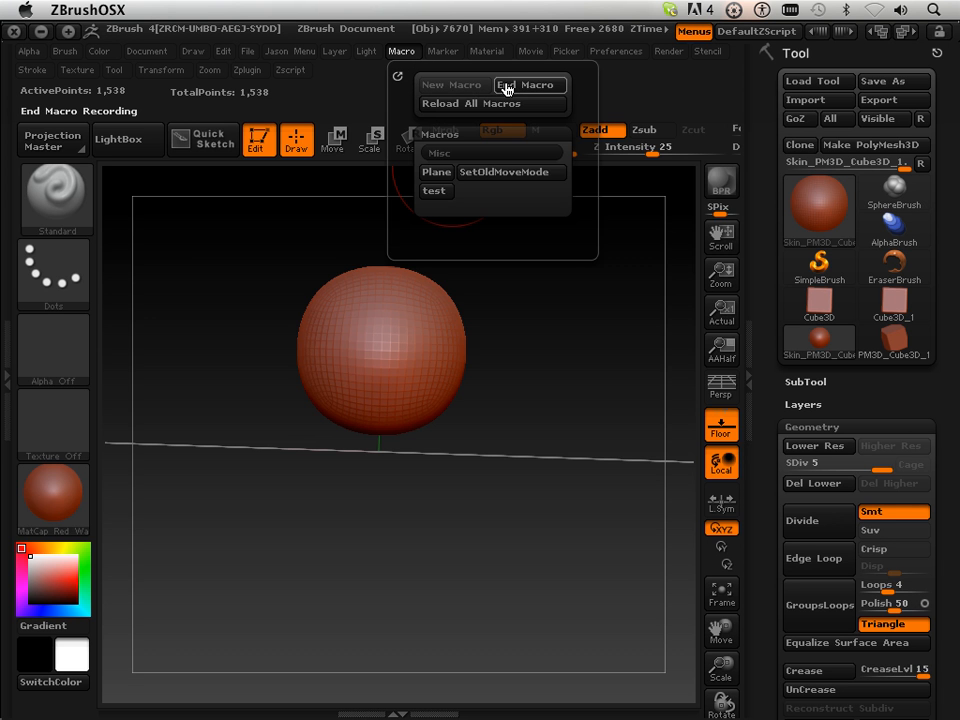
- End the macro recording and save it as 'sphere'
click(508, 87)
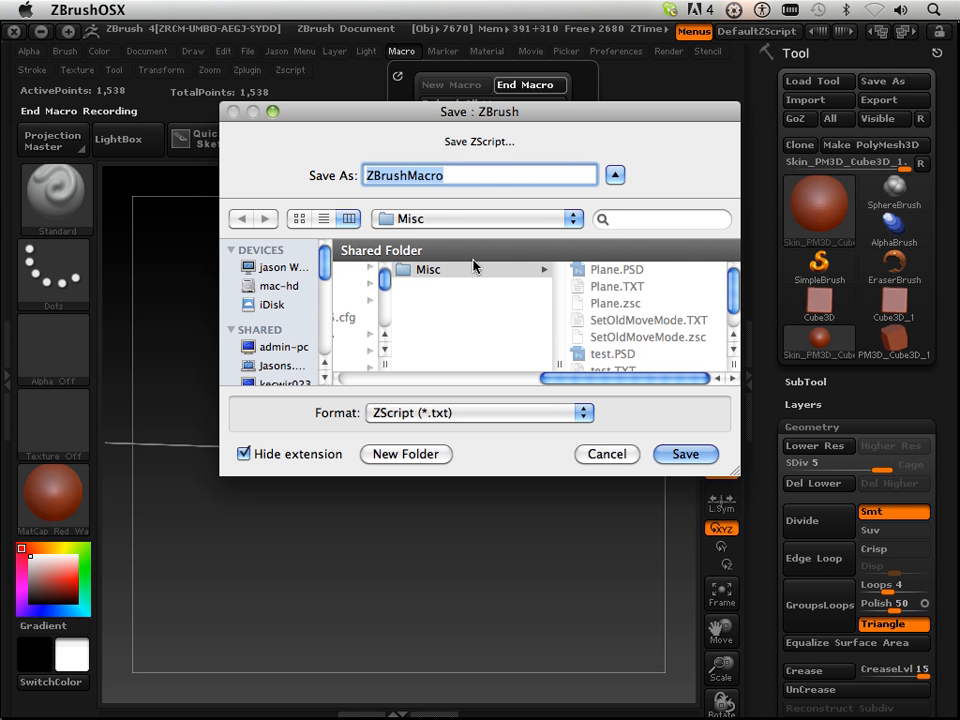
text(sphere)
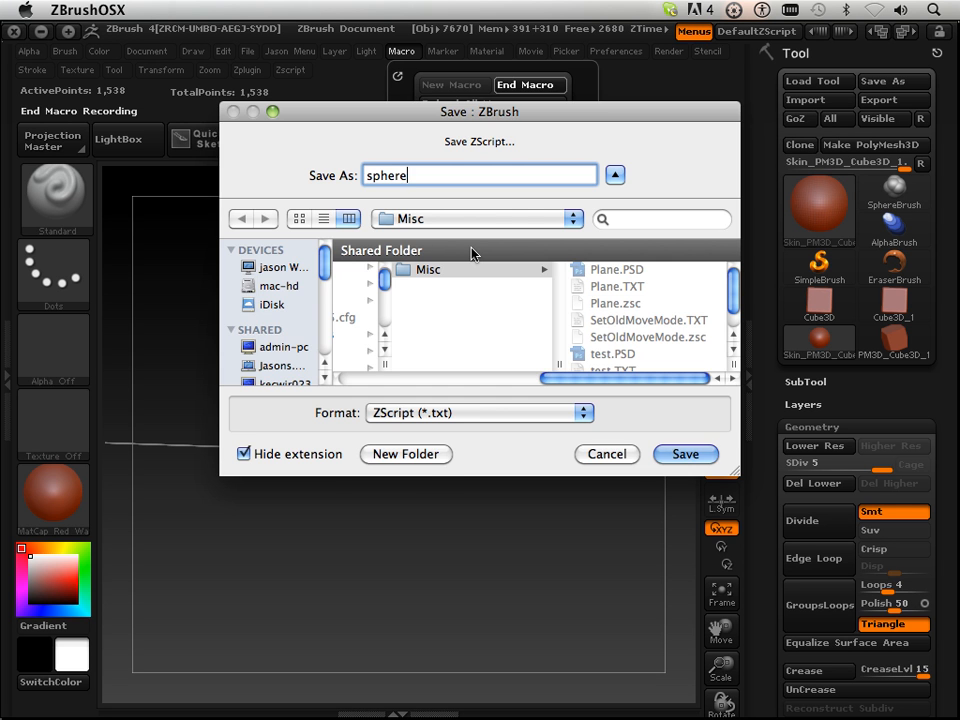
key(Return)
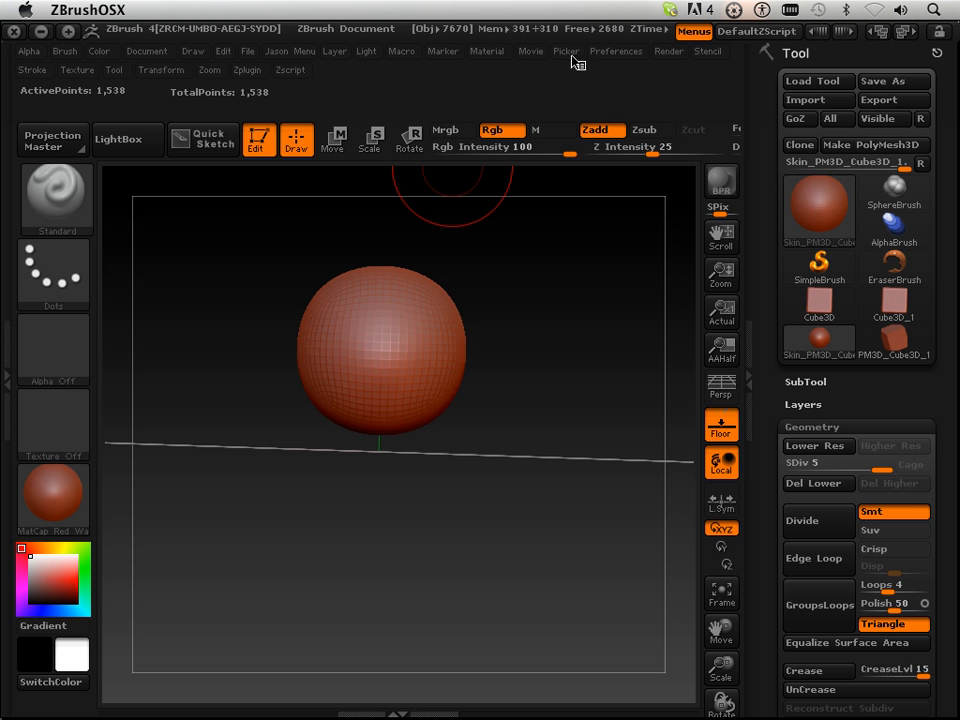
- Enable Customize in Preferences, open the left tray and test-run the sphere macro
click(443, 51)
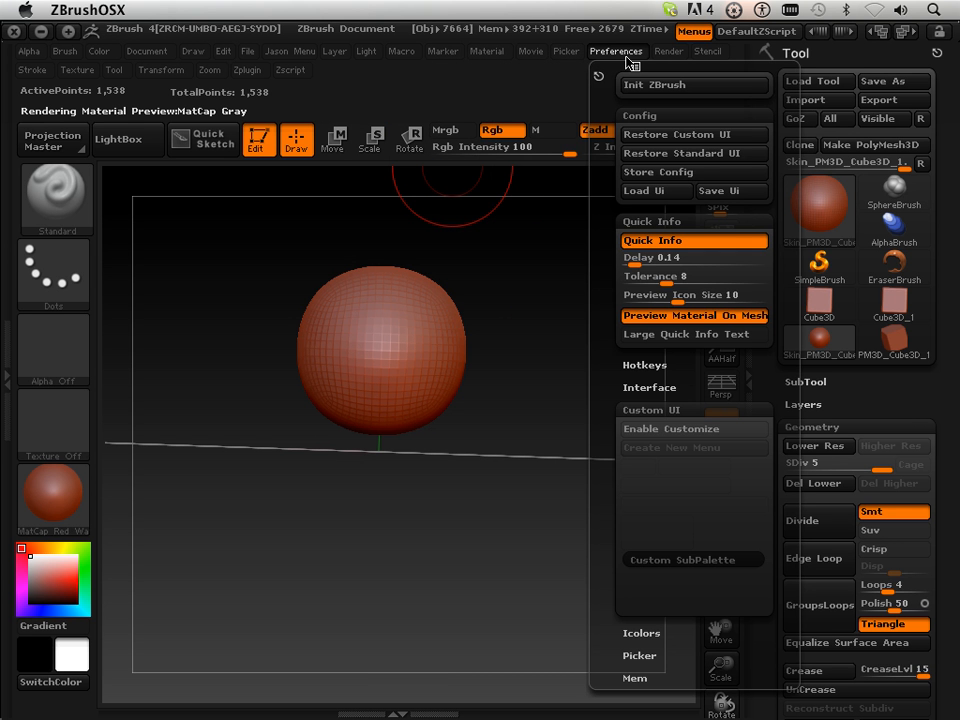
click(656, 428)
click(6, 215)
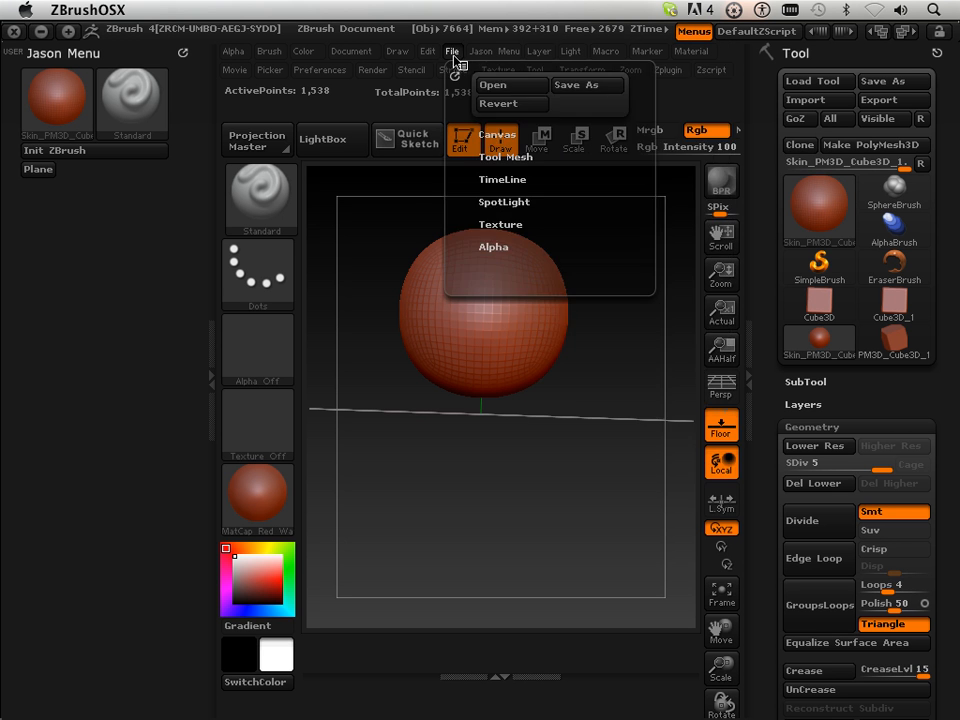
mouse_move(605, 51)
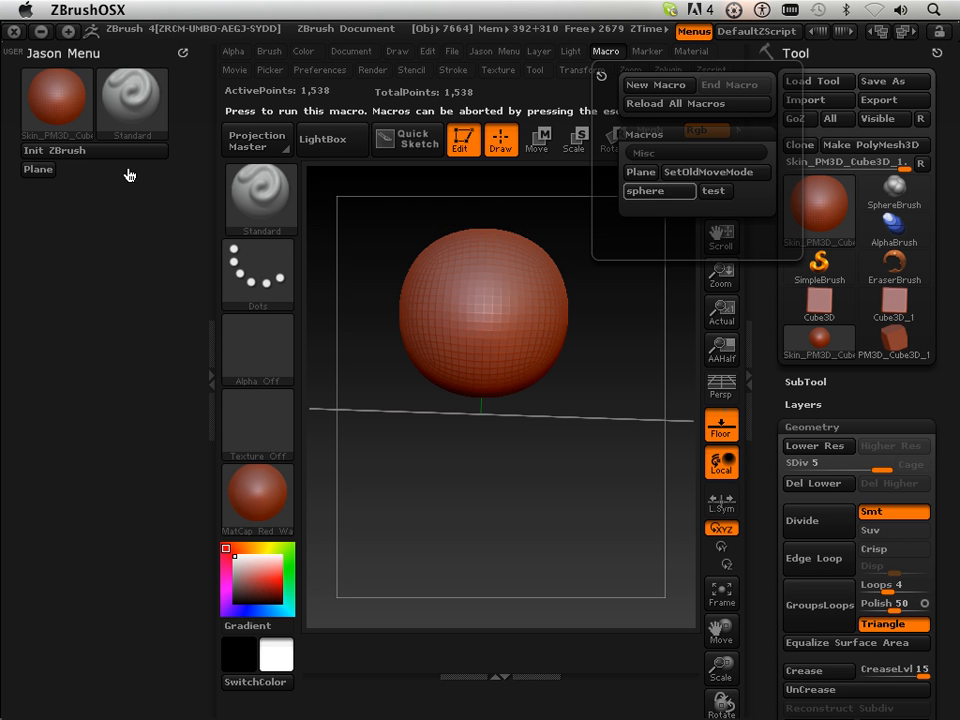
click(652, 190)
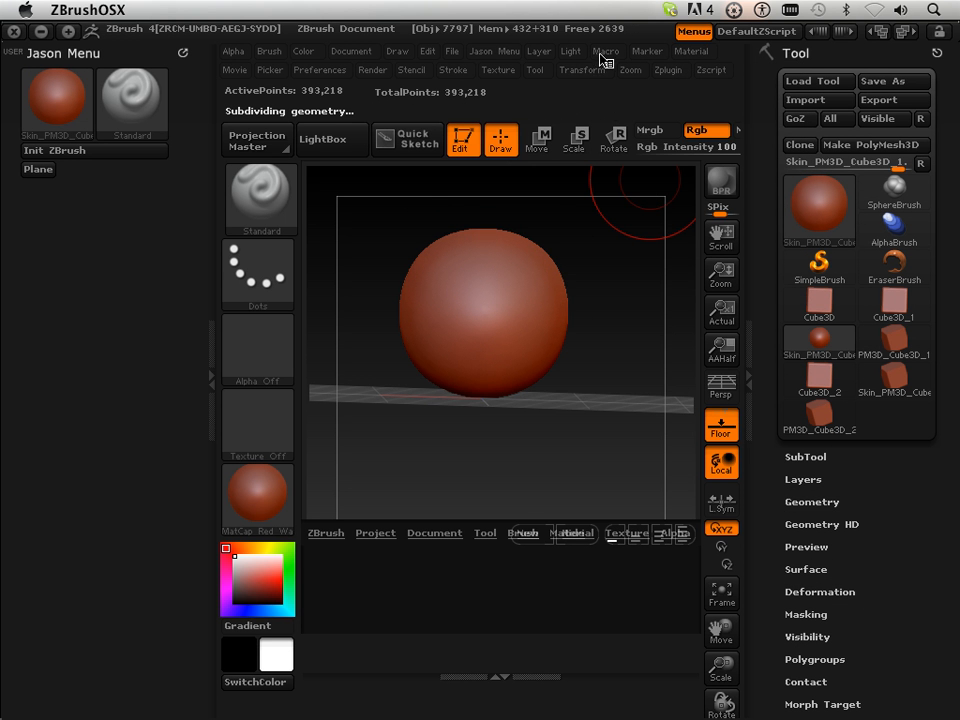
- Drag the sphere macro button into Jason Menu beside Plane and test it from there
click(453, 70)
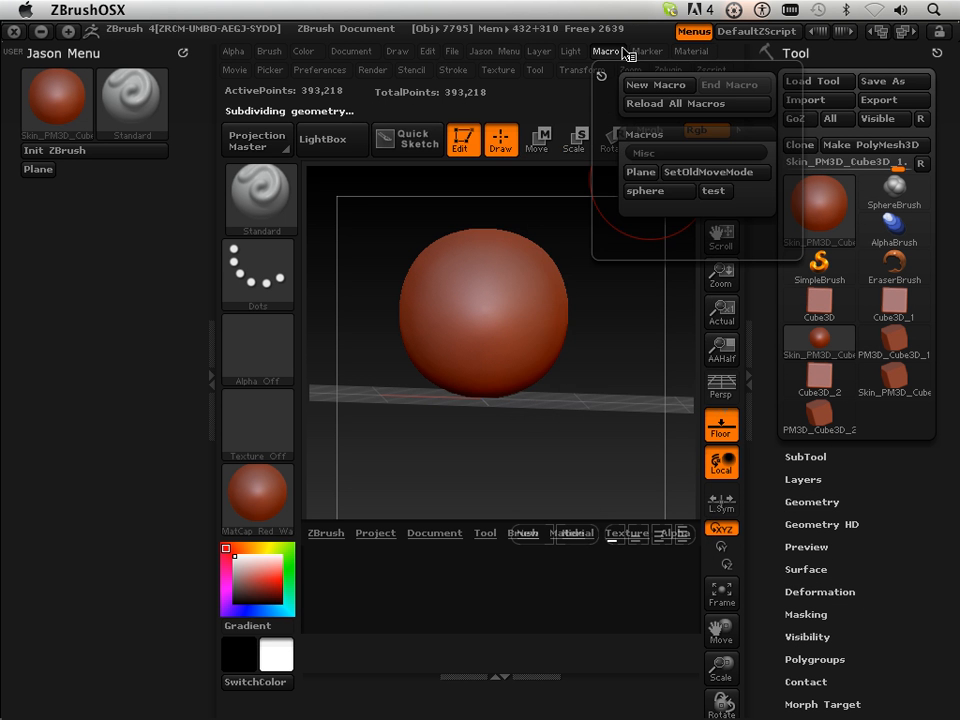
click(680, 189)
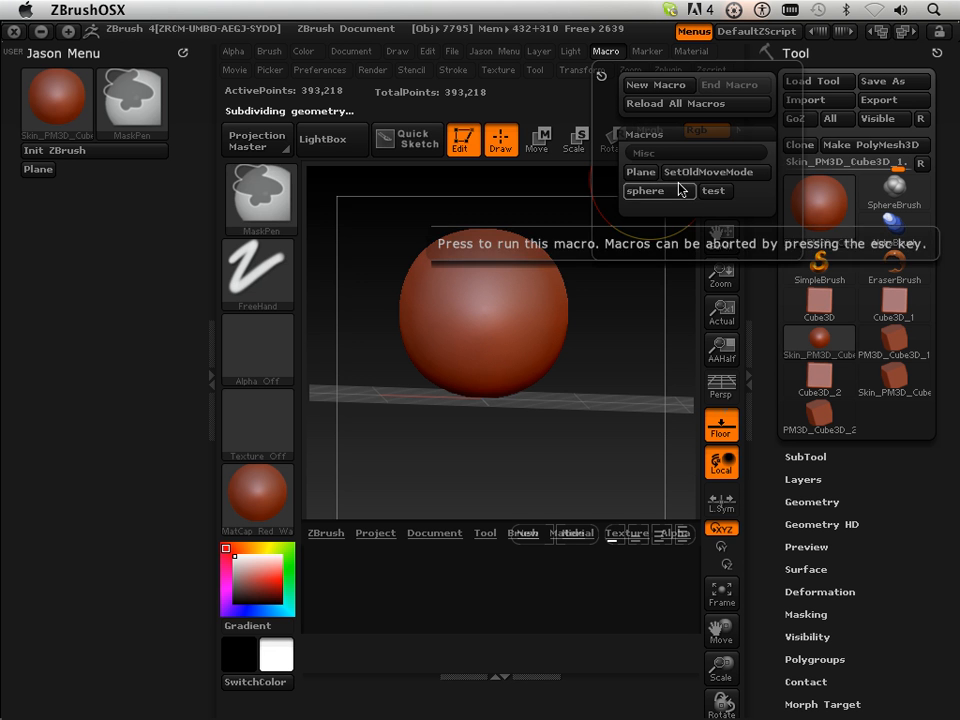
ctrl+alt+drag(680, 189, 117, 173)
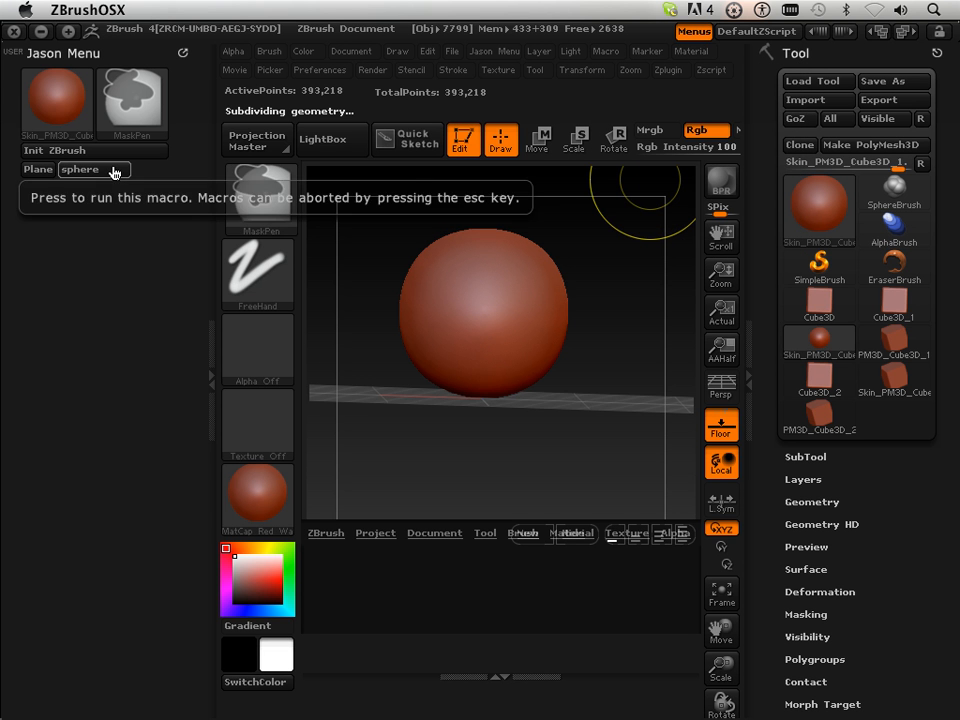
click(117, 170)
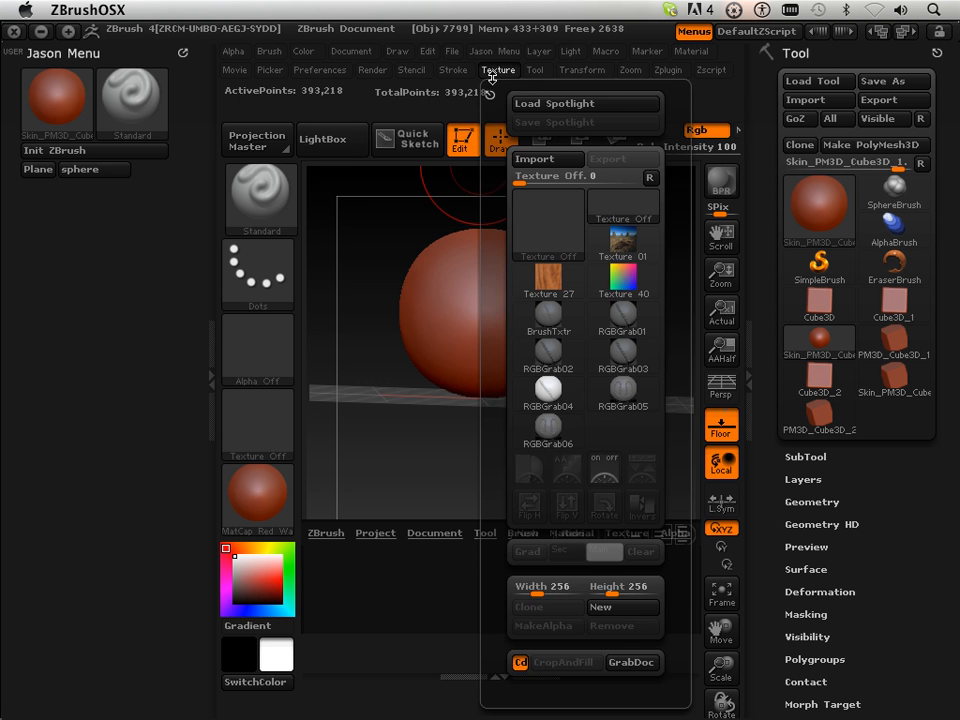
mouse_move(319, 70)
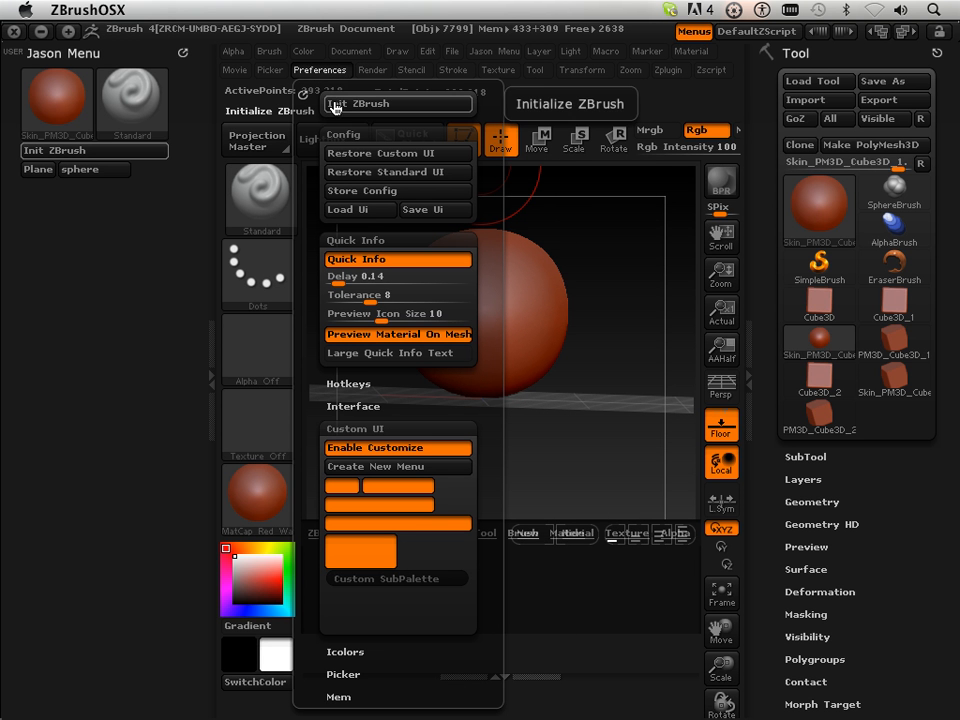
- Store the configuration as startup, then run Init ZBrush to clear the canvas and tools
click(369, 192)
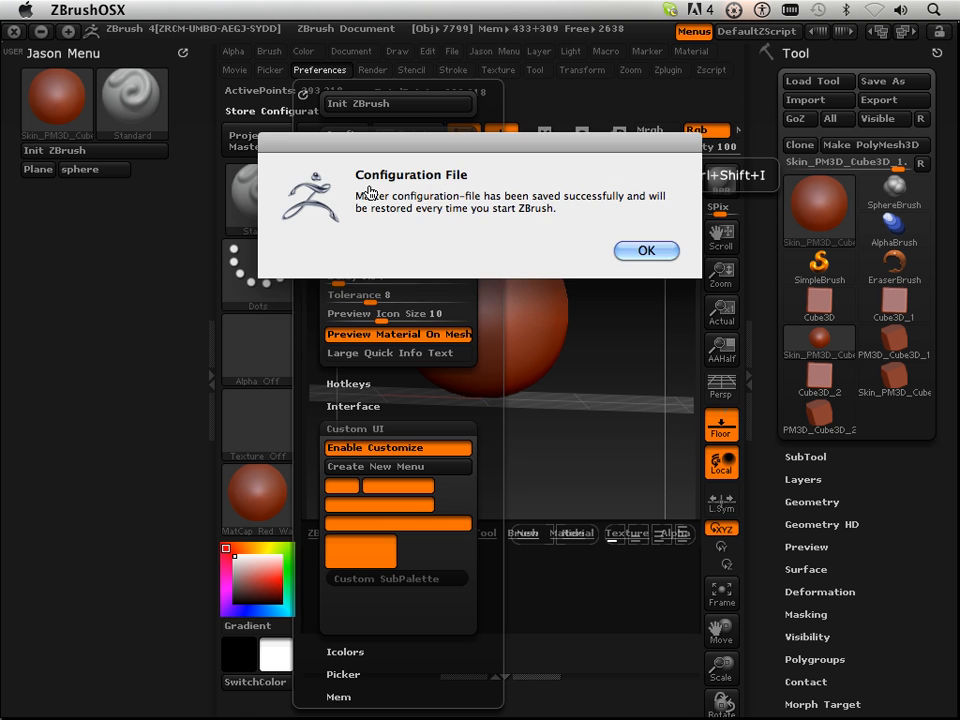
click(636, 251)
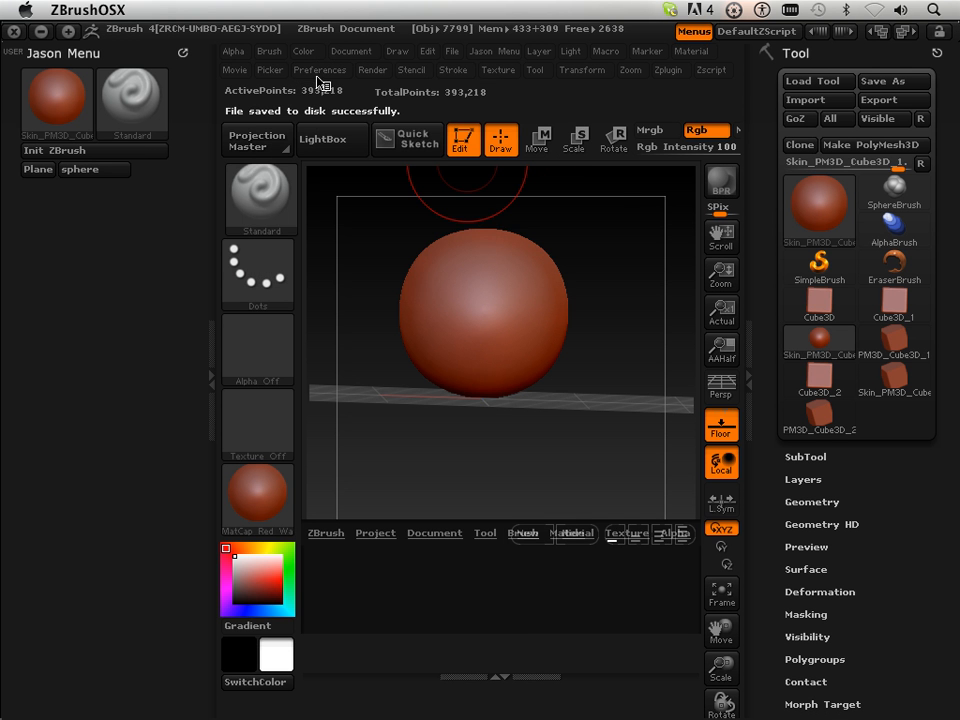
key(z)
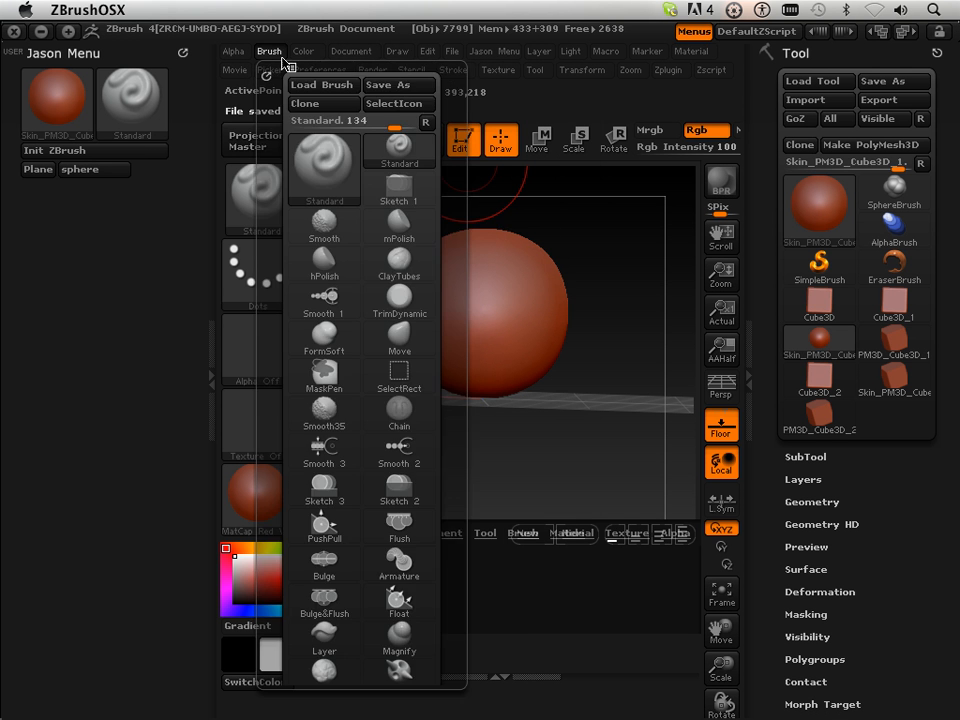
mouse_move(319, 70)
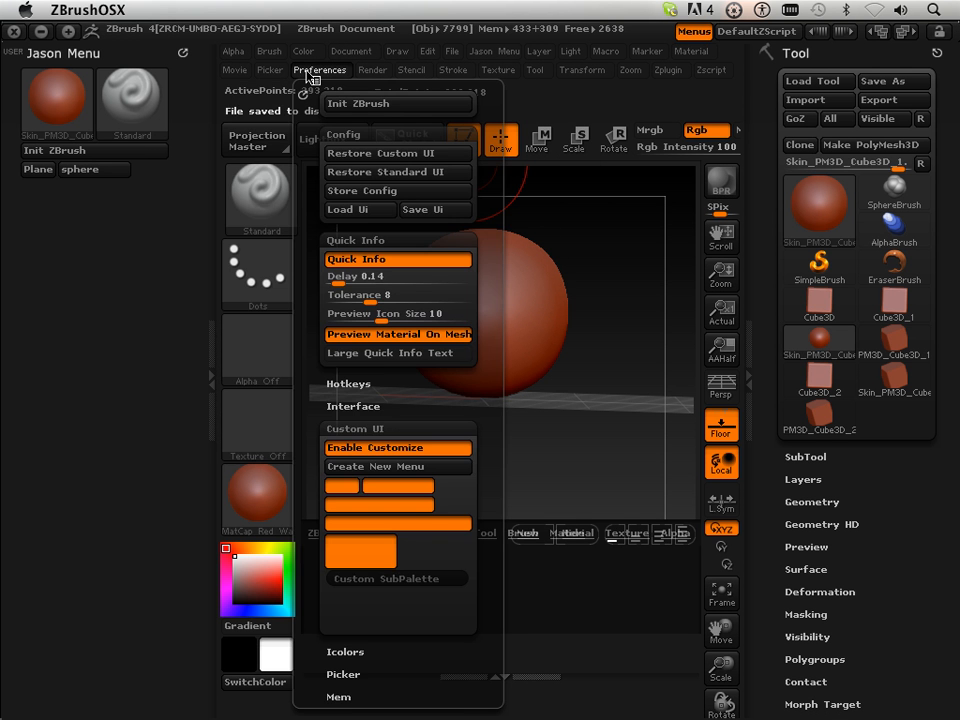
click(333, 111)
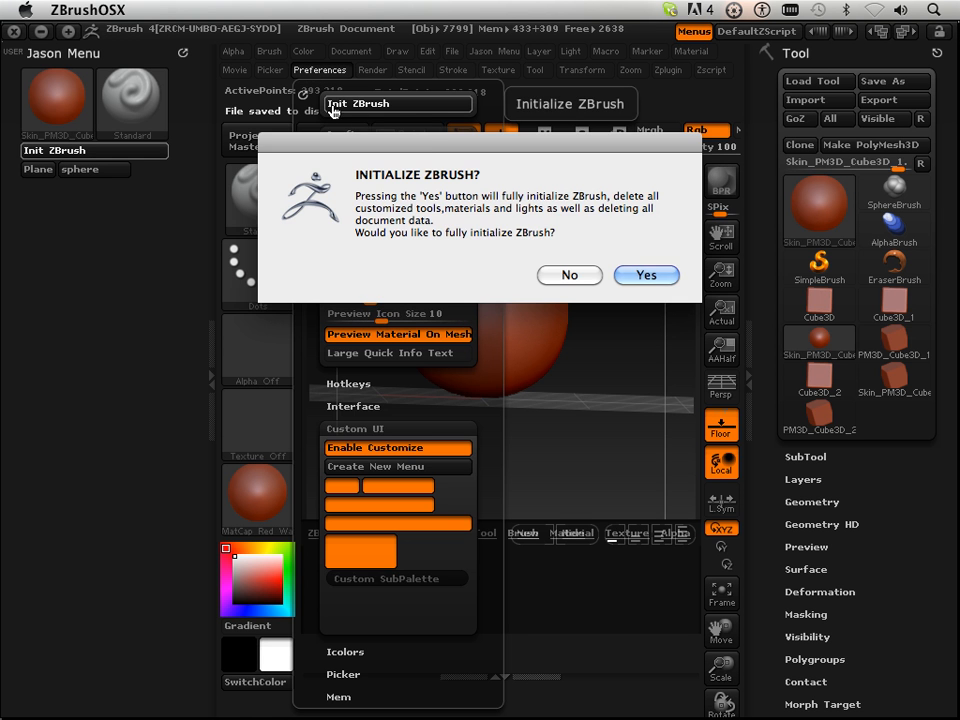
click(655, 274)
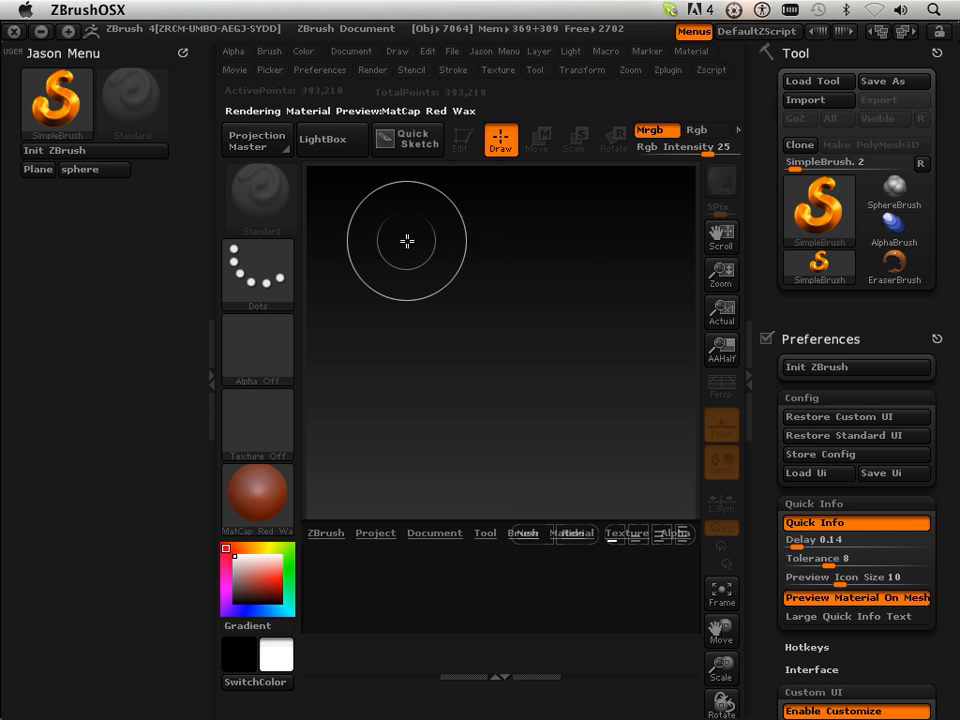
- Run the 'sphere' macro from the Jason Menu popup to rebuild the 1,538-point sculpting sphere
click(210, 395)
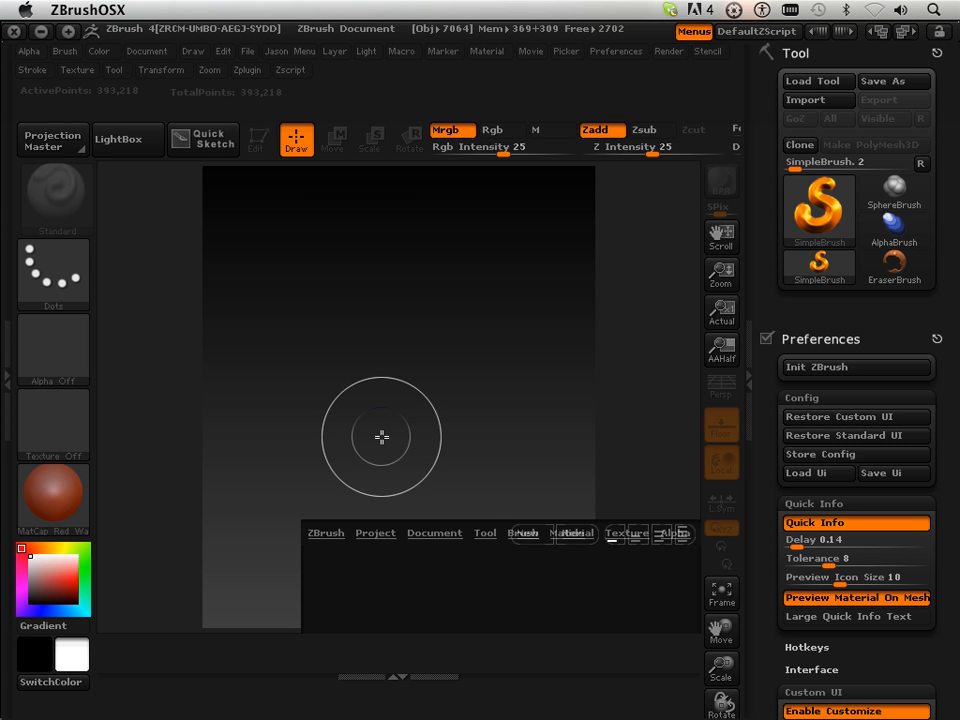
key(j)
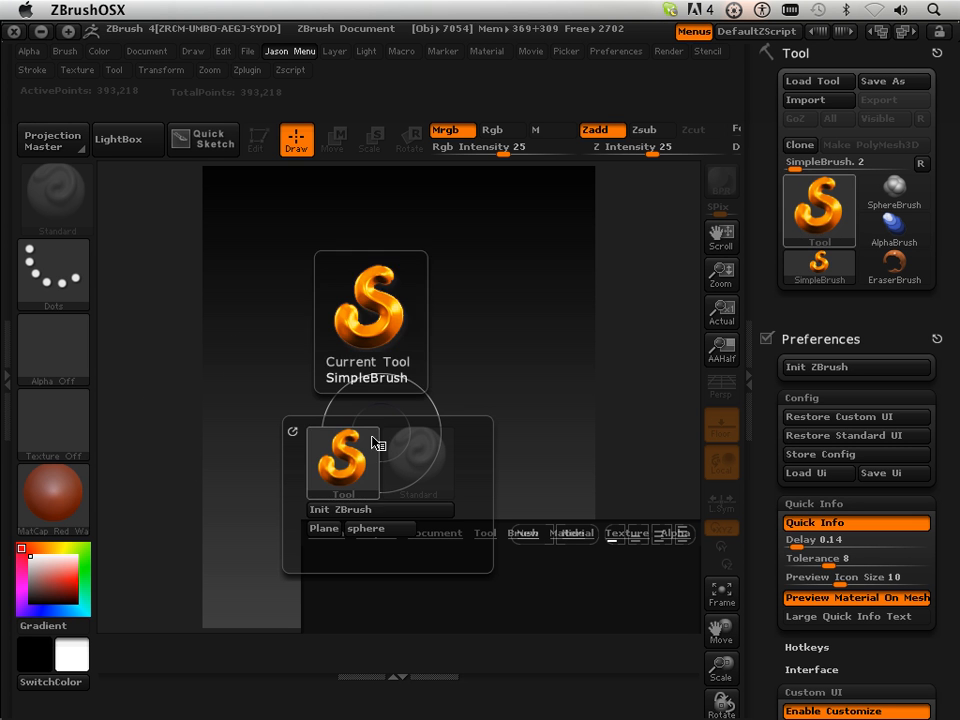
click(365, 532)
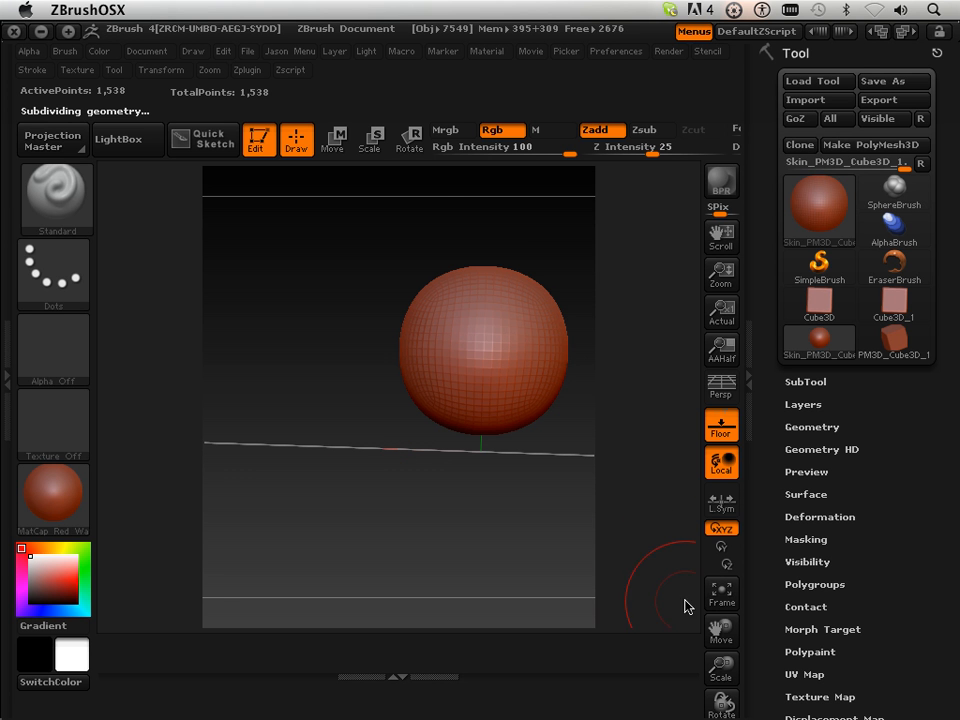
- Frame the rebuilt sphere on the canvas and orbit to view it from above
click(718, 596)
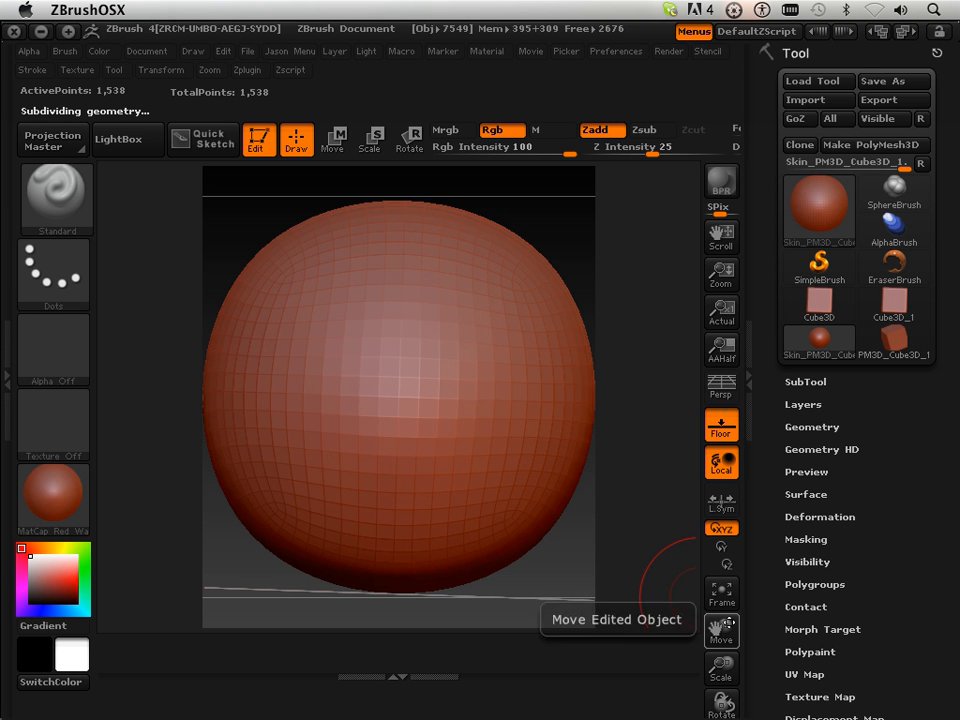
drag(722, 634, 558, 366)
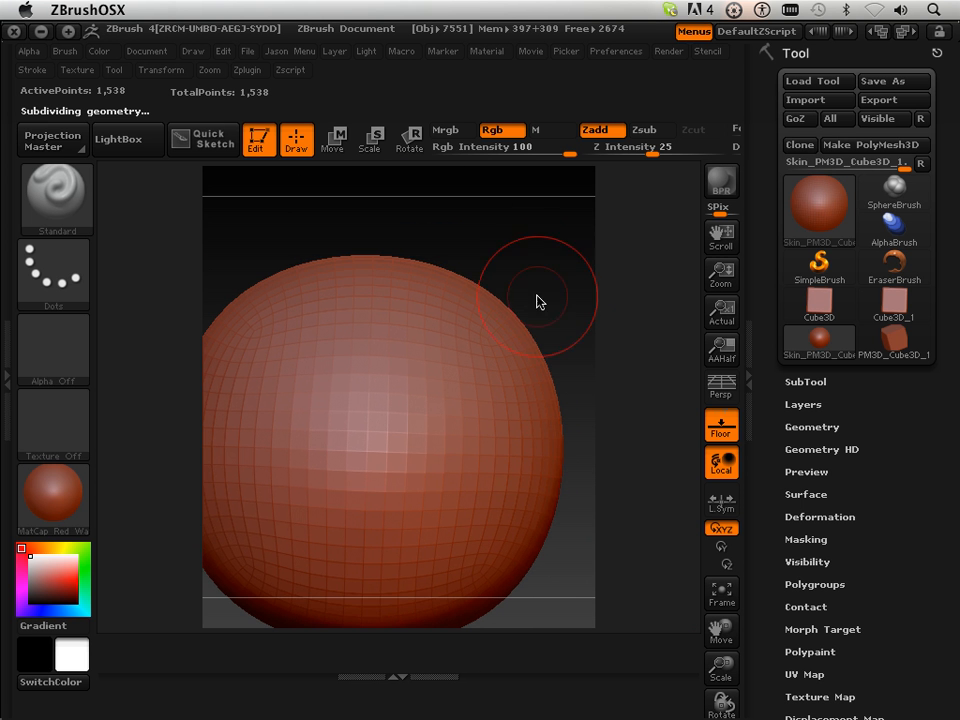
mouse_move(544, 285)
mouse_down()
mouse_move(446, 403)
mouse_move(556, 438)
mouse_move(549, 474)
mouse_move(544, 390)
mouse_move(546, 350)
mouse_move(557, 381)
mouse_move(555, 319)
mouse_move(503, 347)
mouse_move(392, 349)
mouse_move(516, 364)
mouse_move(651, 347)
mouse_up()
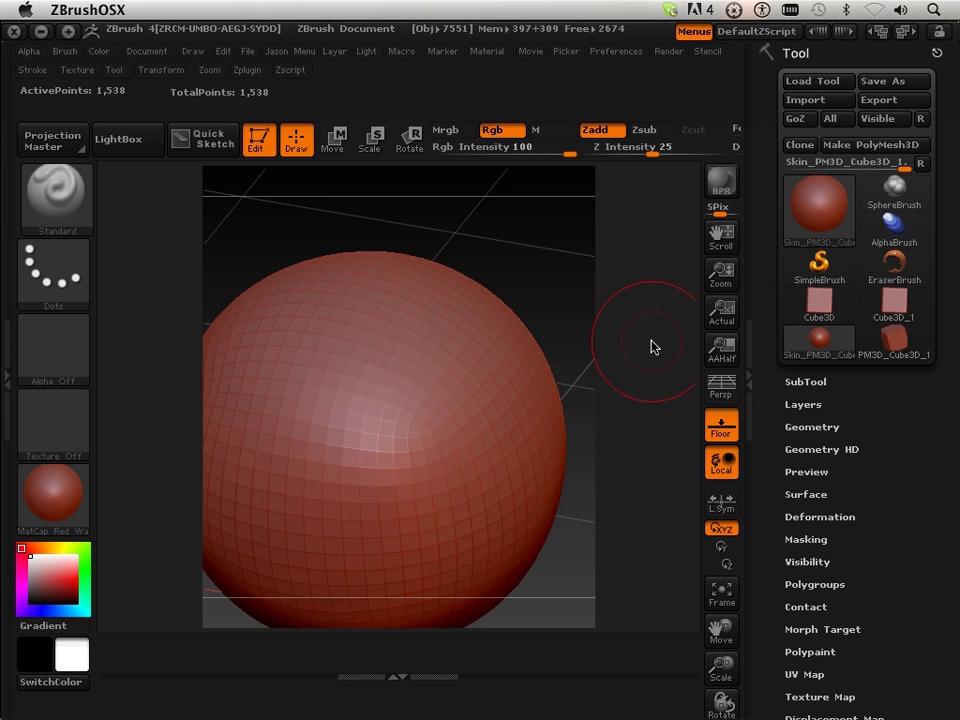
- Load the Sphere3D primitive from 3D Meshes and try sculpting on it
click(814, 230)
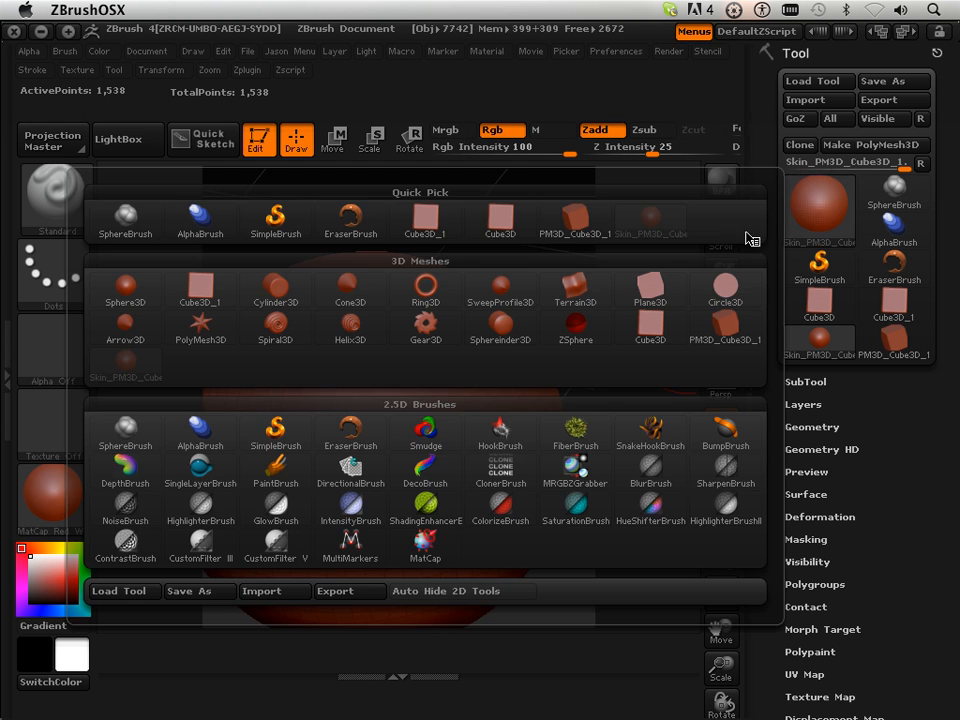
click(140, 300)
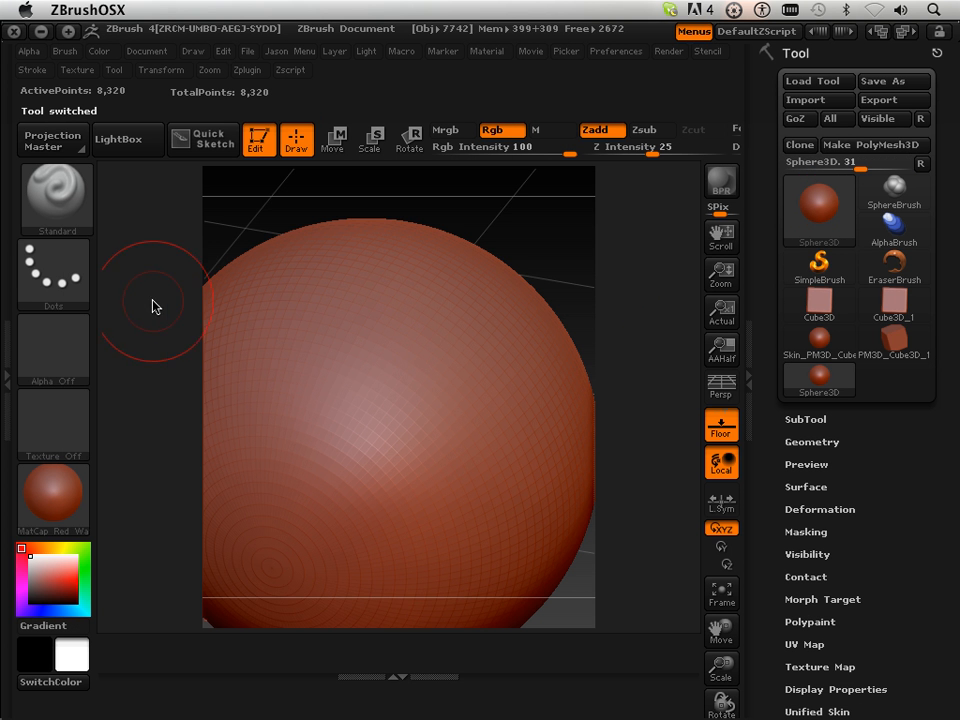
drag(606, 193, 463, 342)
click(426, 433)
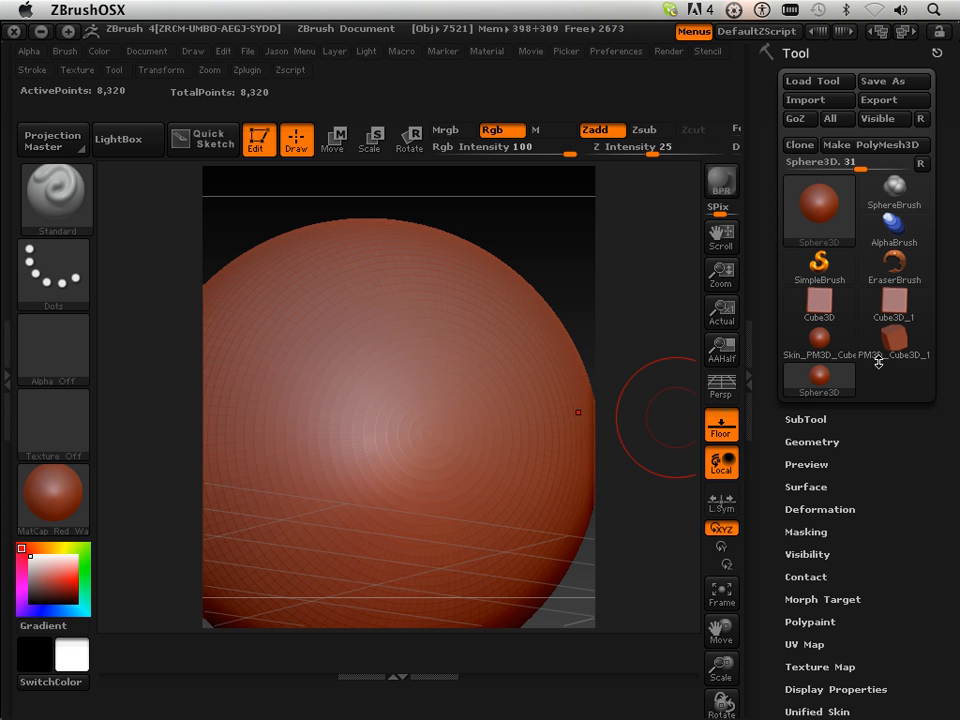
- Switch back to the macro-built Skin_PM3D_Cube3D_1 sphere as the active tool
click(830, 356)
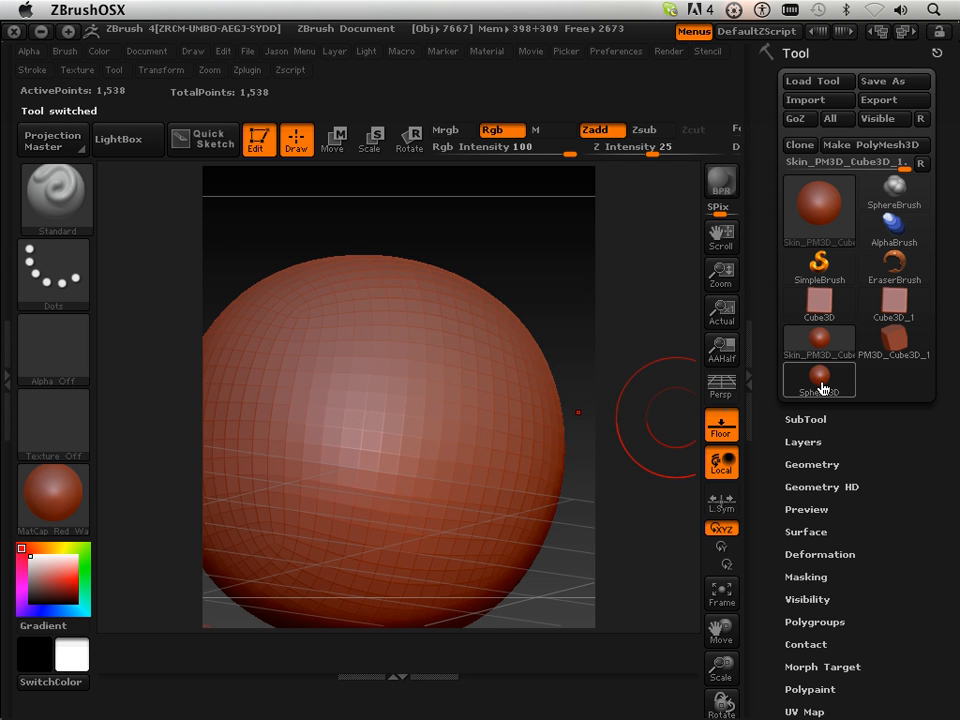
click(822, 378)
mouse_move(819, 341)
click(817, 355)
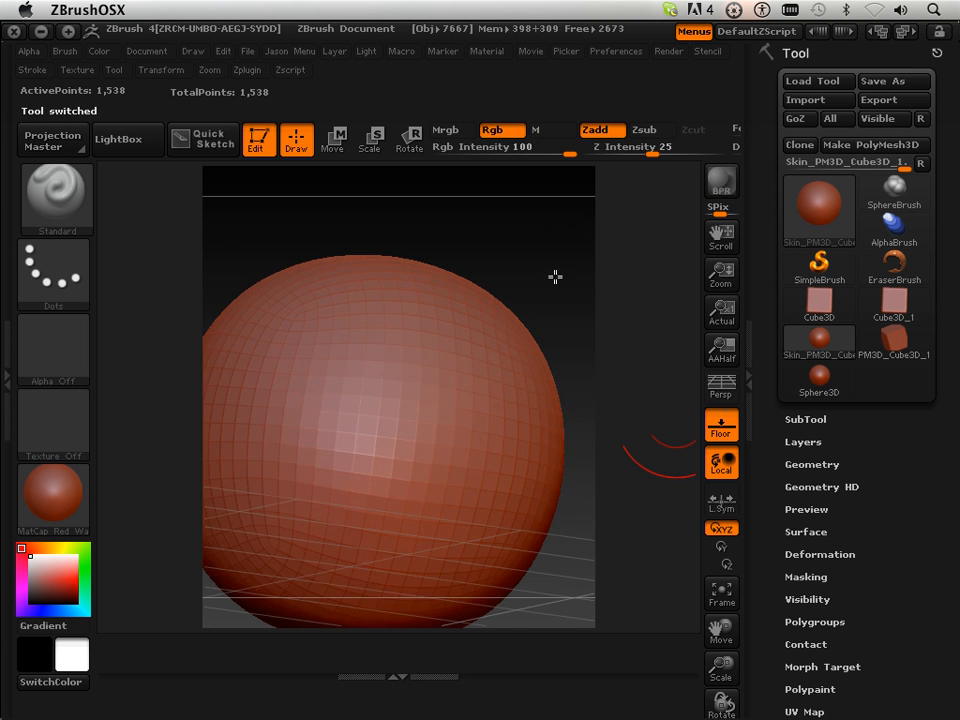